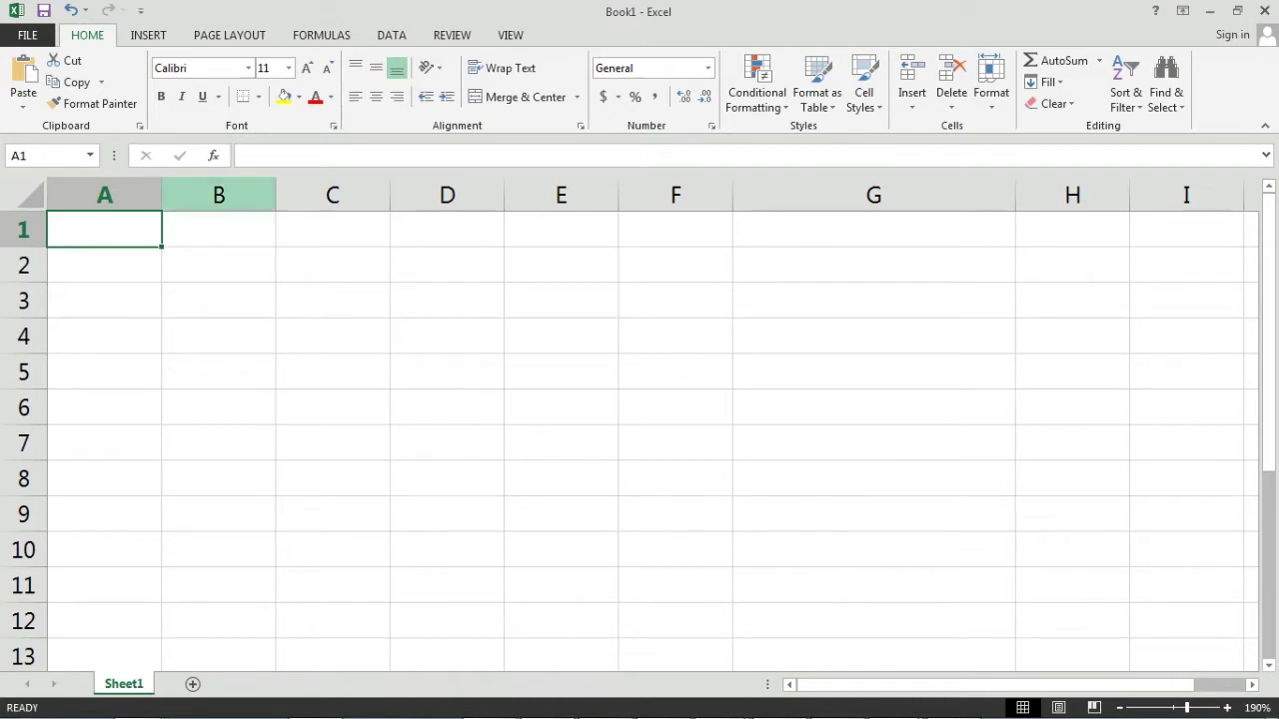
Widen columns A and B, then label A1 'Enter DOB' and B1 'Today date'.
{"action": "left_click_drag", "start_coordinate": [161, 194], "coordinate": [283, 195]}
{"action": "left_click_drag", "start_coordinate": [397, 194], "coordinate": [486, 195]}
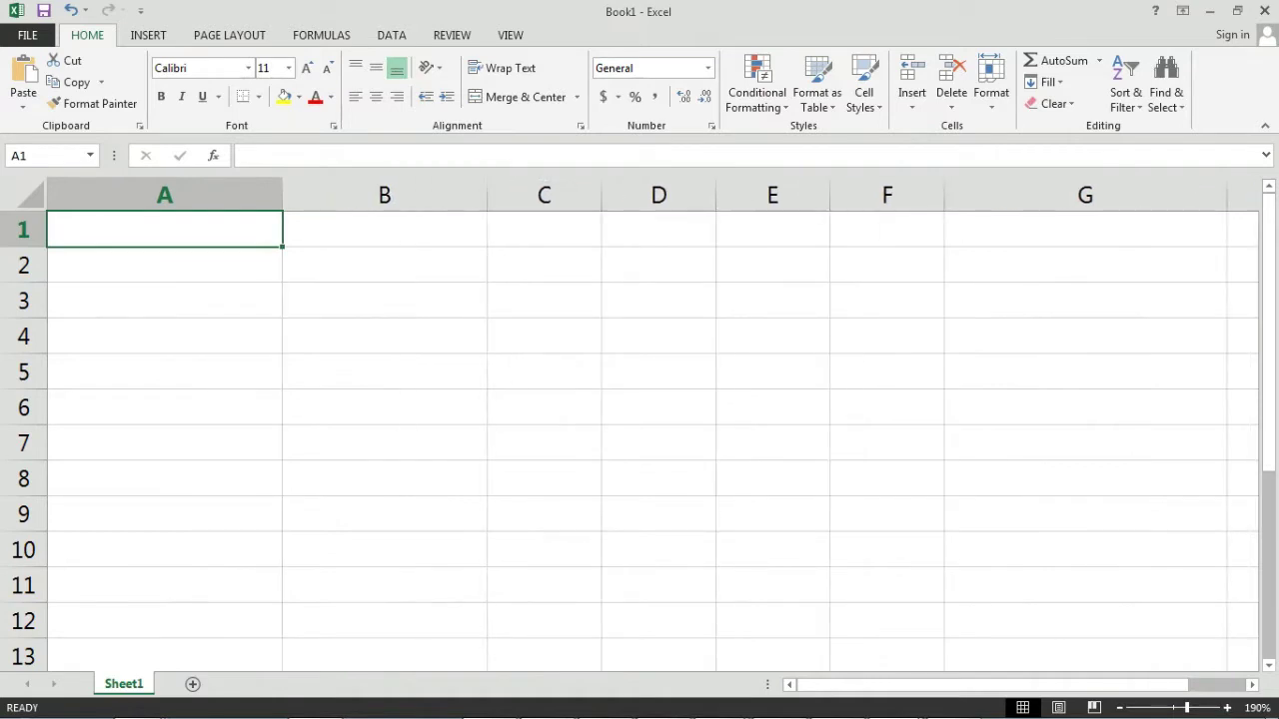
{"action": "type", "text": "Enter "}
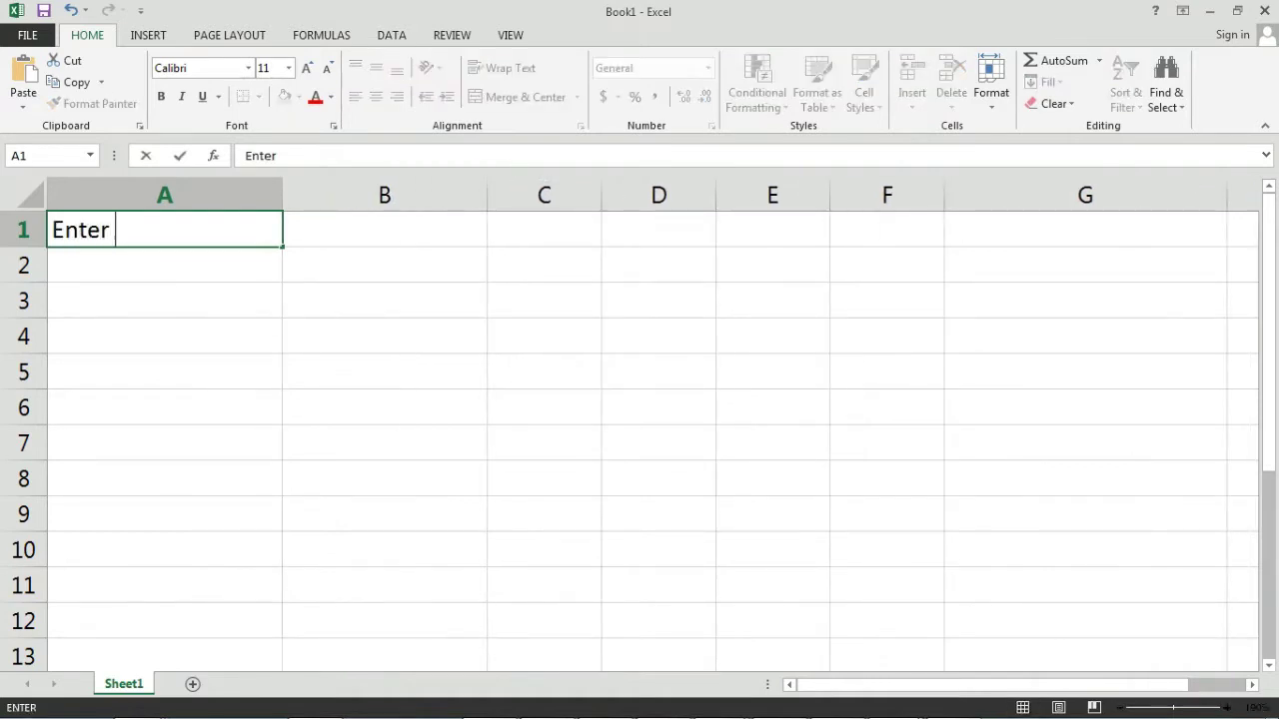
{"action": "type", "text": "DOB"}
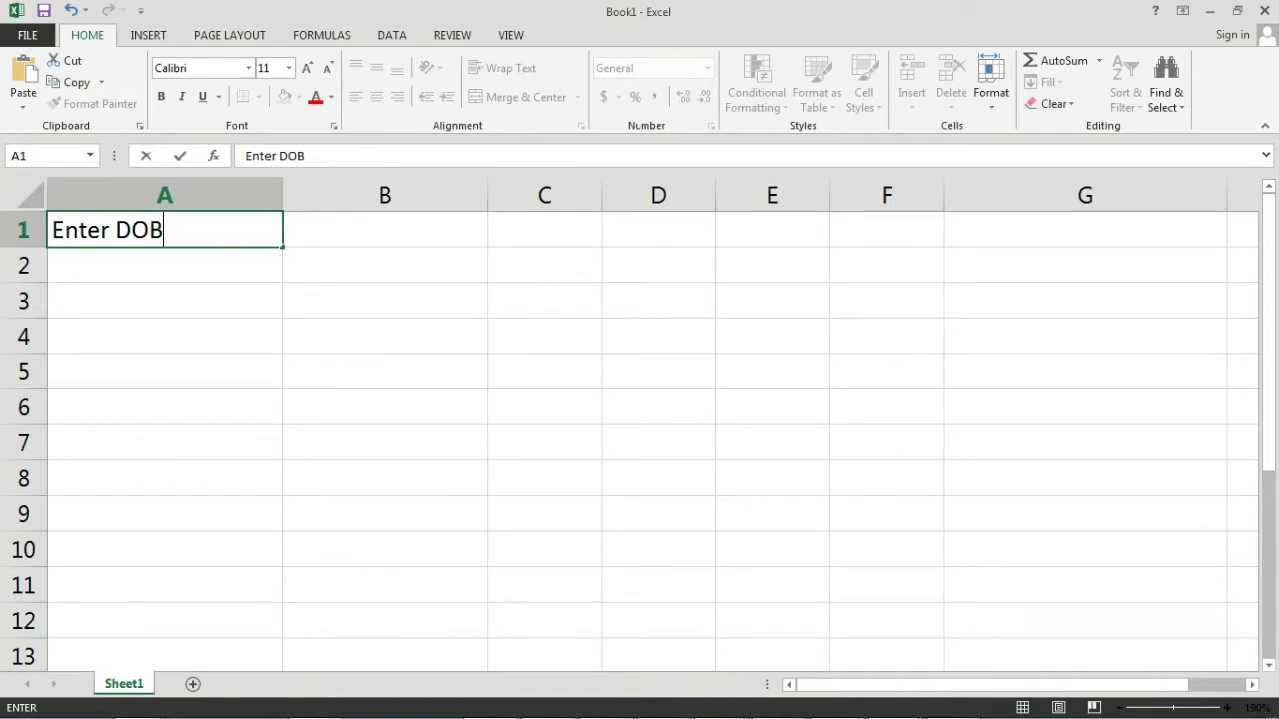
{"action": "key", "text": "Tab"}
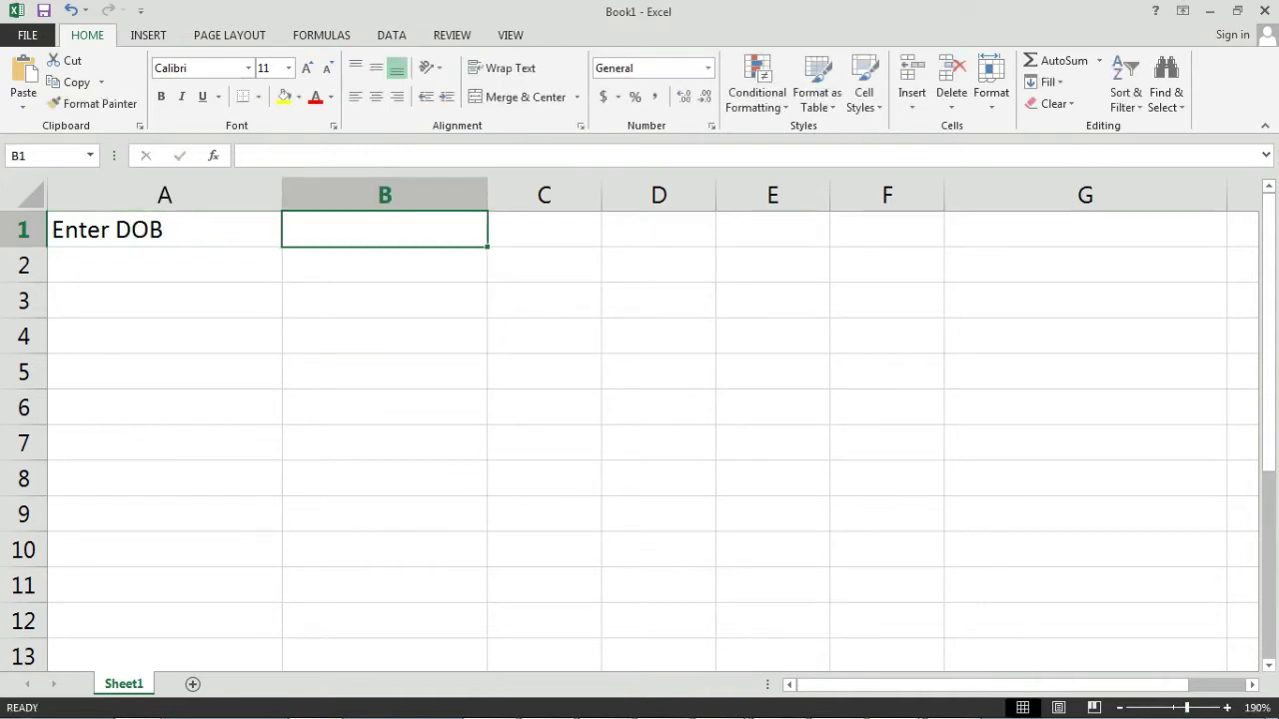
{"action": "type", "text": "ToDay"}
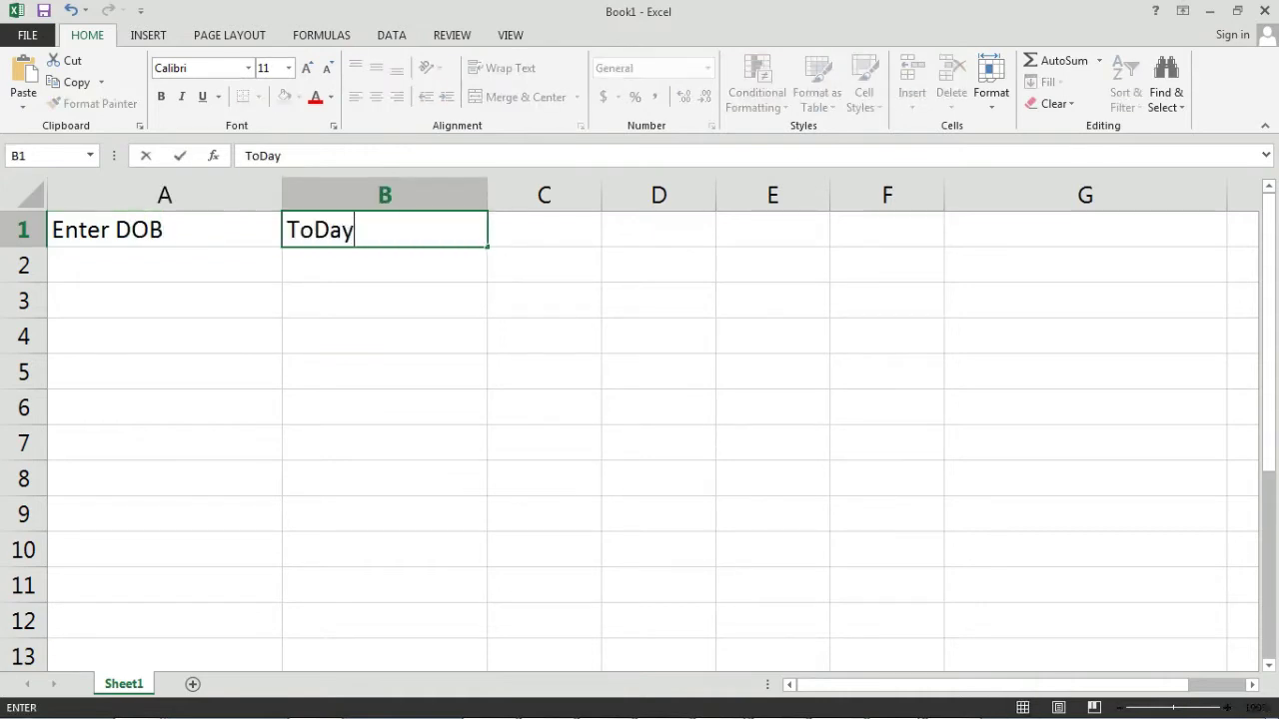
{"action": "key", "text": "BackSpace"}
{"action": "key", "text": "BackSpace"}
{"action": "key", "text": "BackSpace"}
{"action": "type", "text": "day dat"}
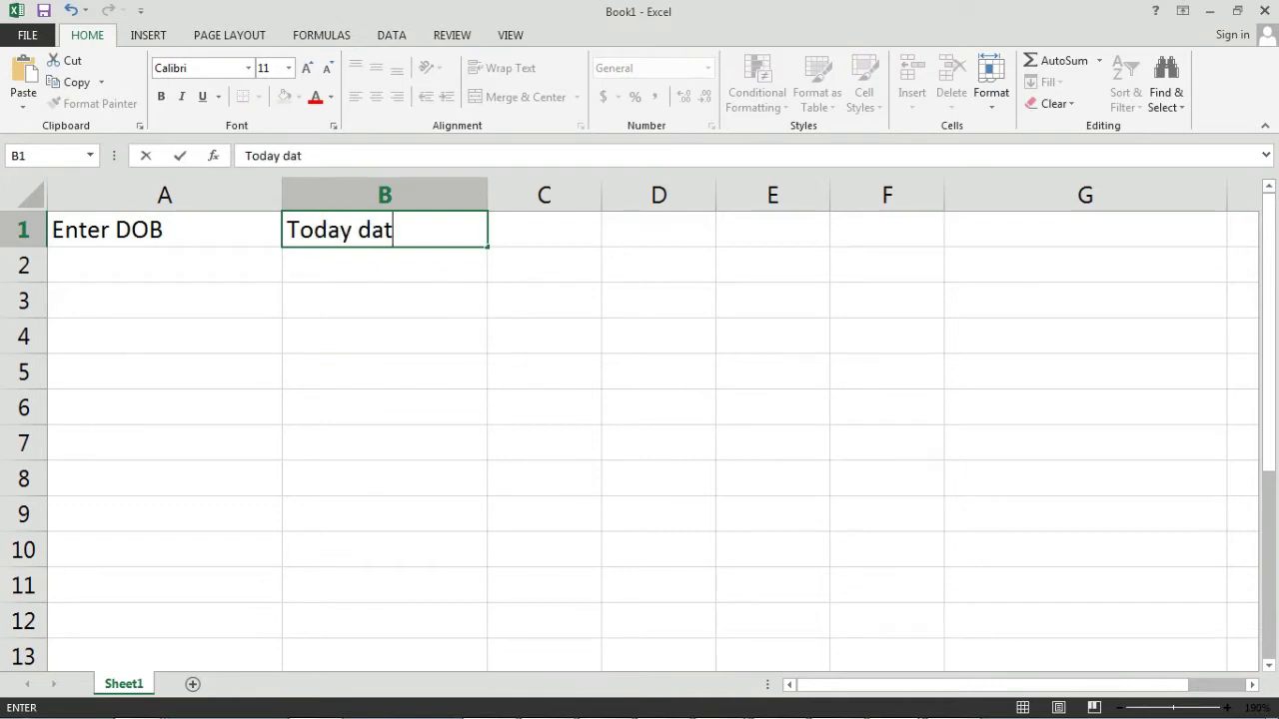
{"action": "type", "text": "e"}
{"action": "key", "text": "Return"}
Enter =TODAY() in B2 so it shows today's date, 12/14/2017.
{"action": "type", "text": "="}
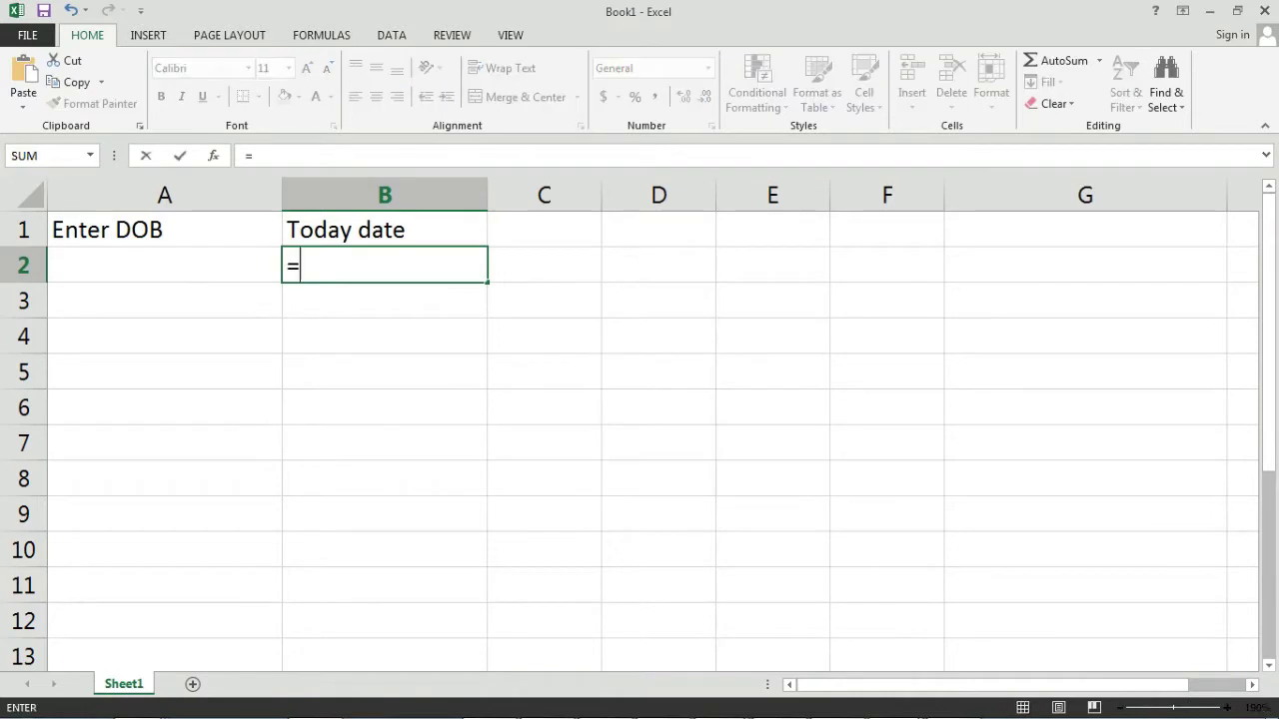
{"action": "type", "text": "Tp"}
{"action": "key", "text": "BackSpace"}
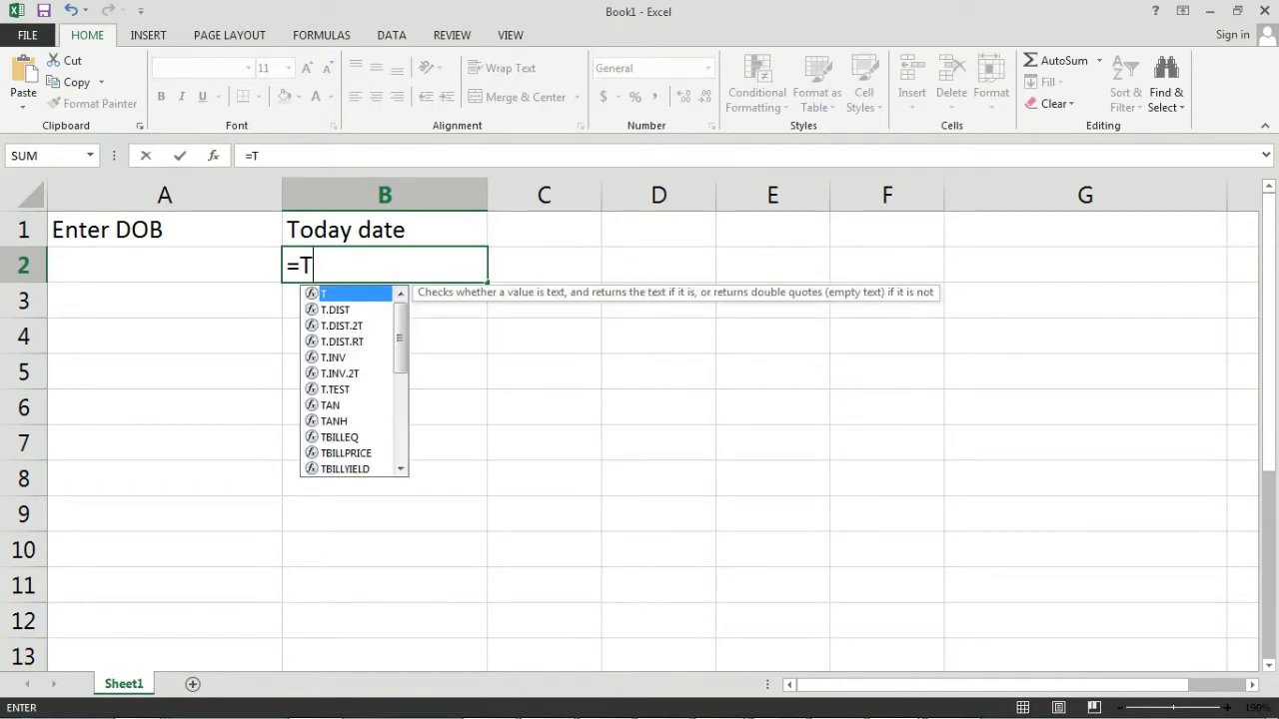
{"action": "type", "text": "oda"}
{"action": "key", "text": "Tab"}
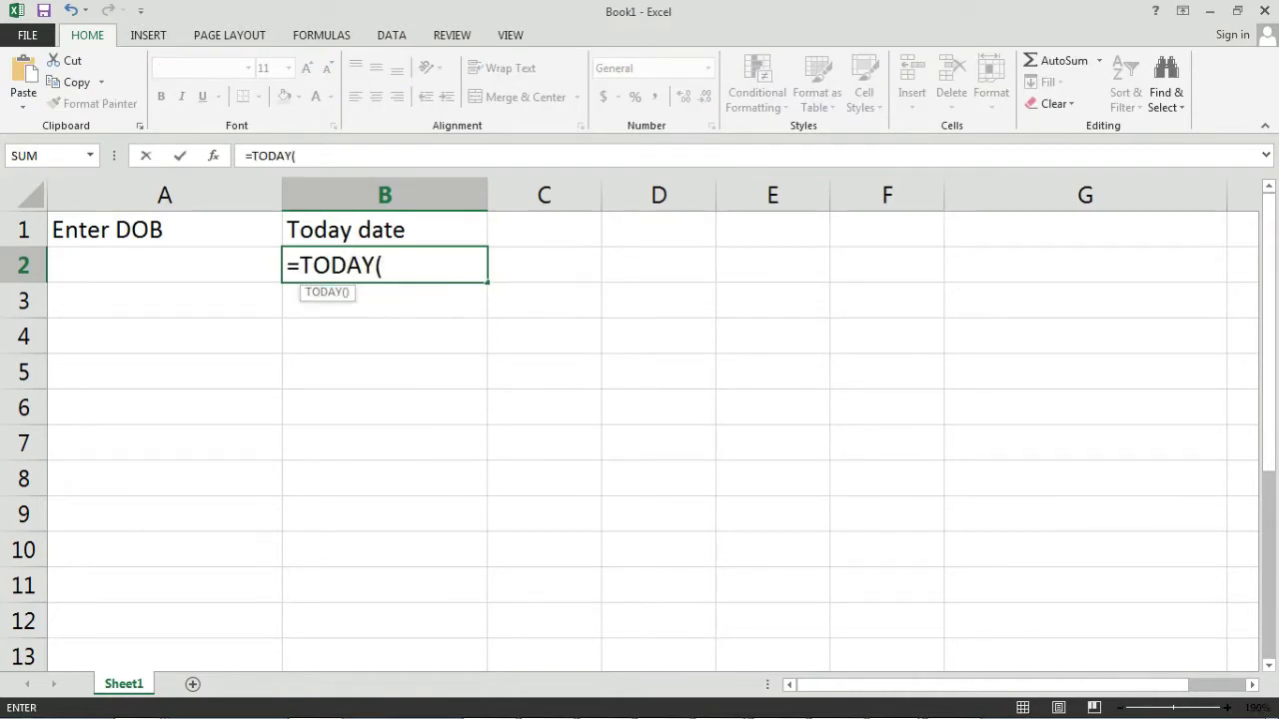
{"action": "type", "text": ")"}
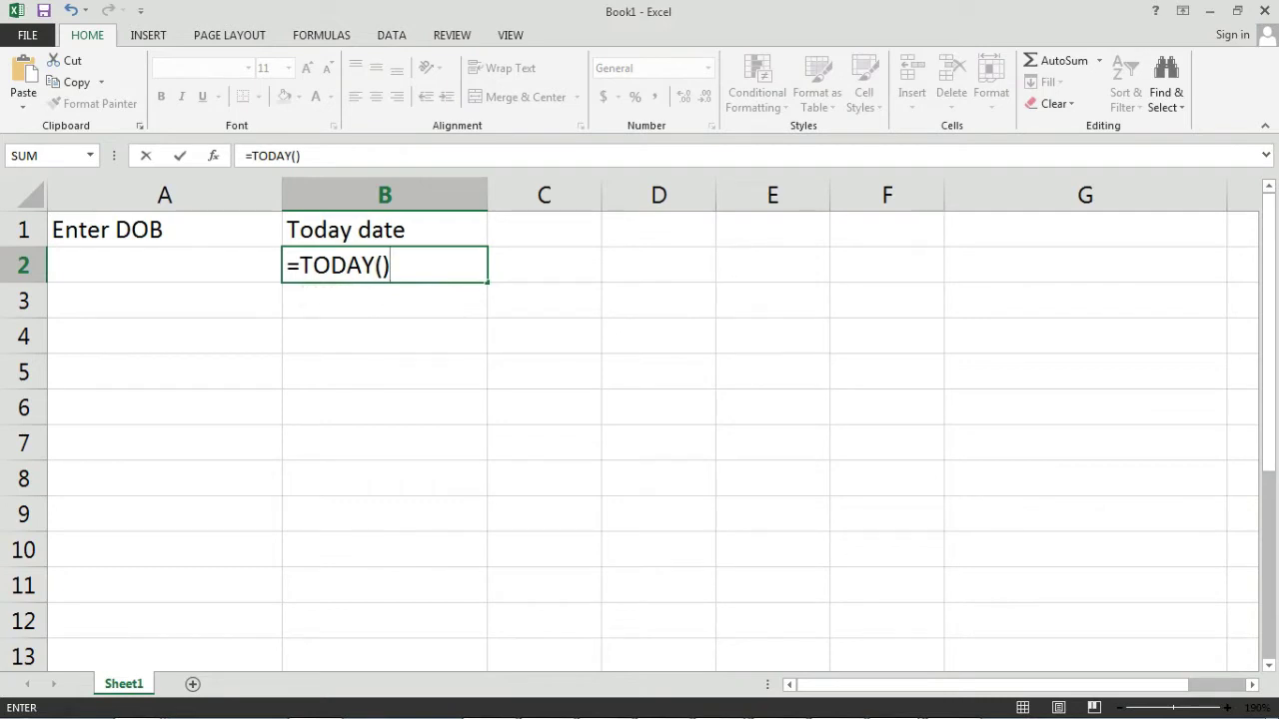
{"action": "key", "text": "Return"}
Enter the birth date 09/05/1996 in A2.
{"action": "key", "text": "Up"}
{"action": "key", "text": "Left"}
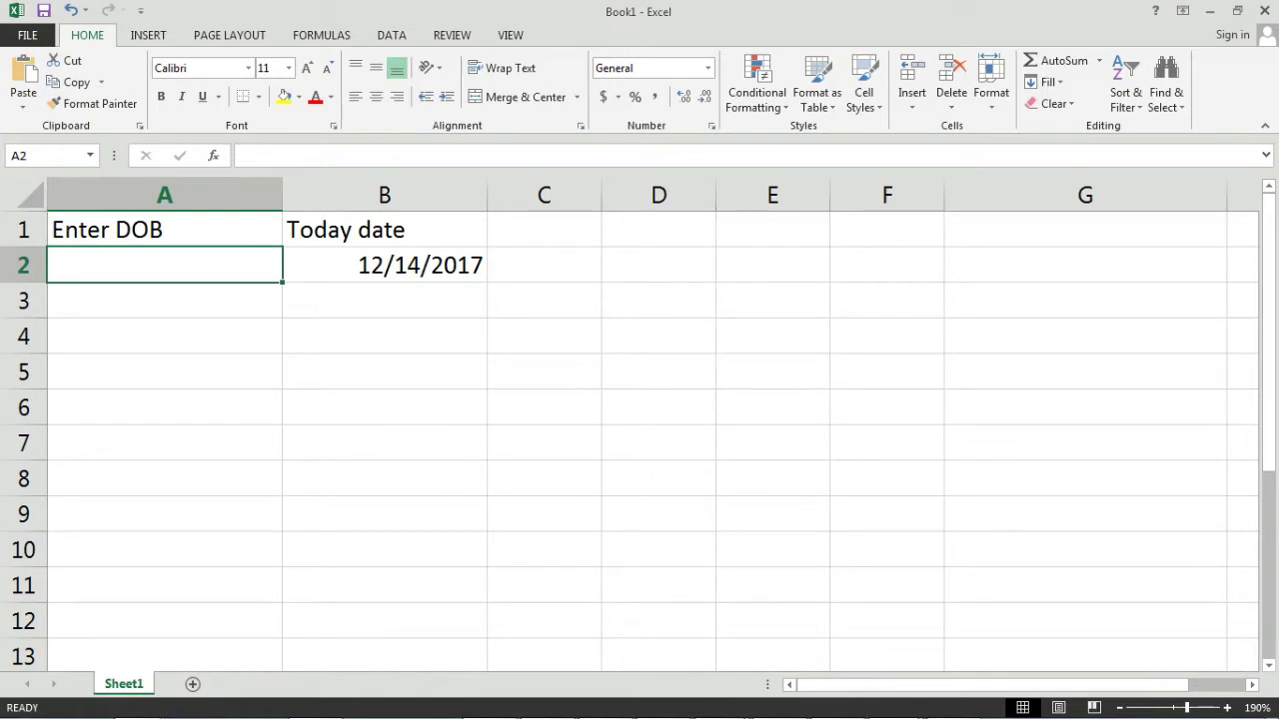
{"action": "type", "text": "09"}
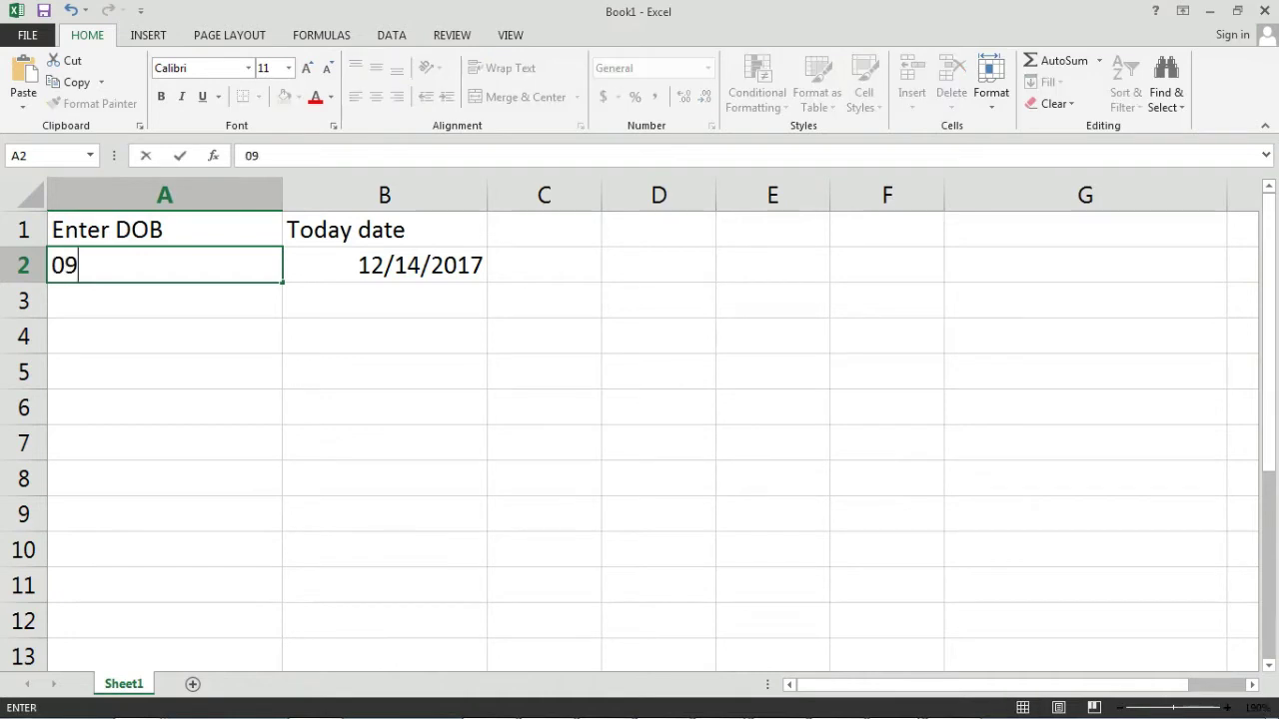
{"action": "type", "text": "/05"}
{"action": "type", "text": "/"}
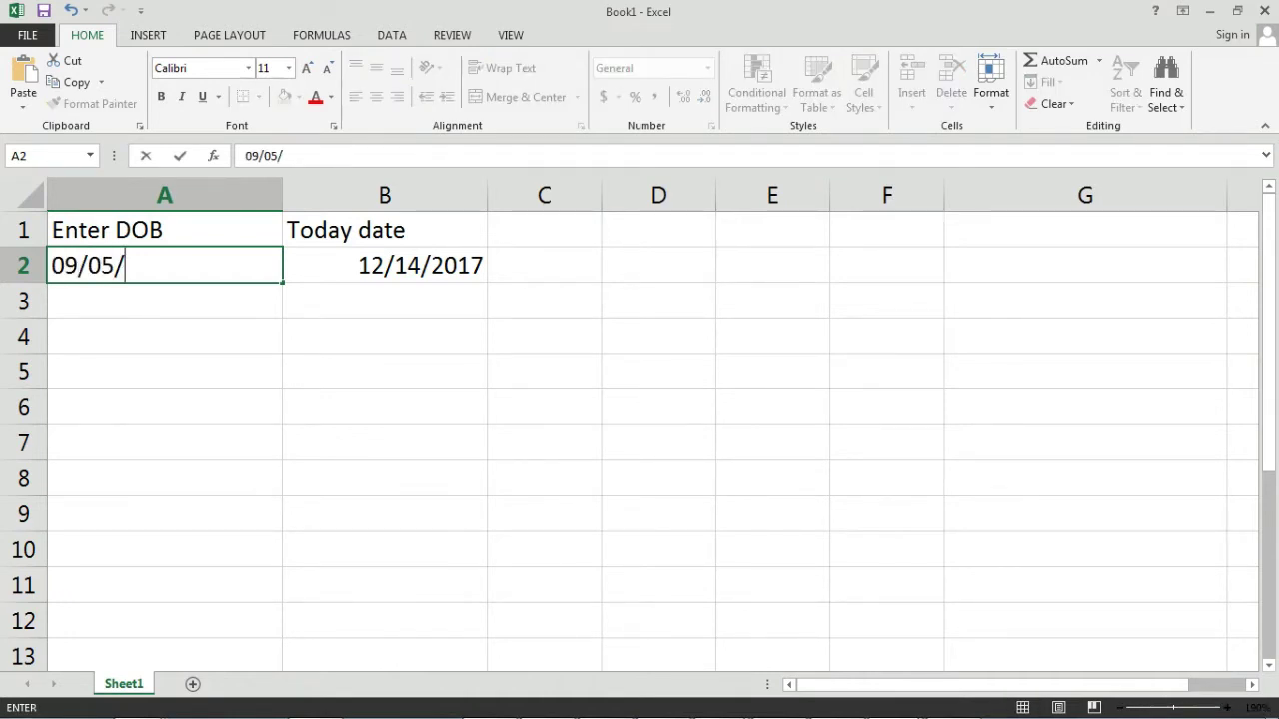
{"action": "type", "text": "199"}
{"action": "type", "text": "6"}
{"action": "key", "text": "Return"}
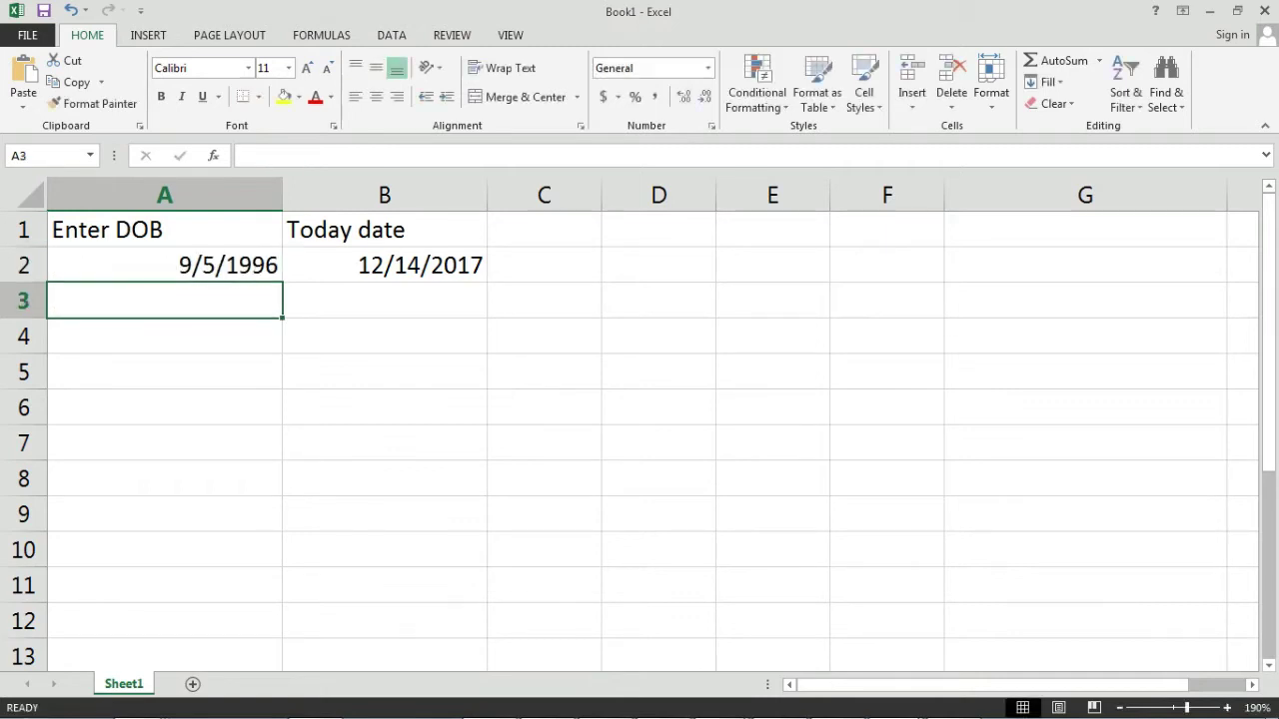
{"action": "key", "text": "Down"}
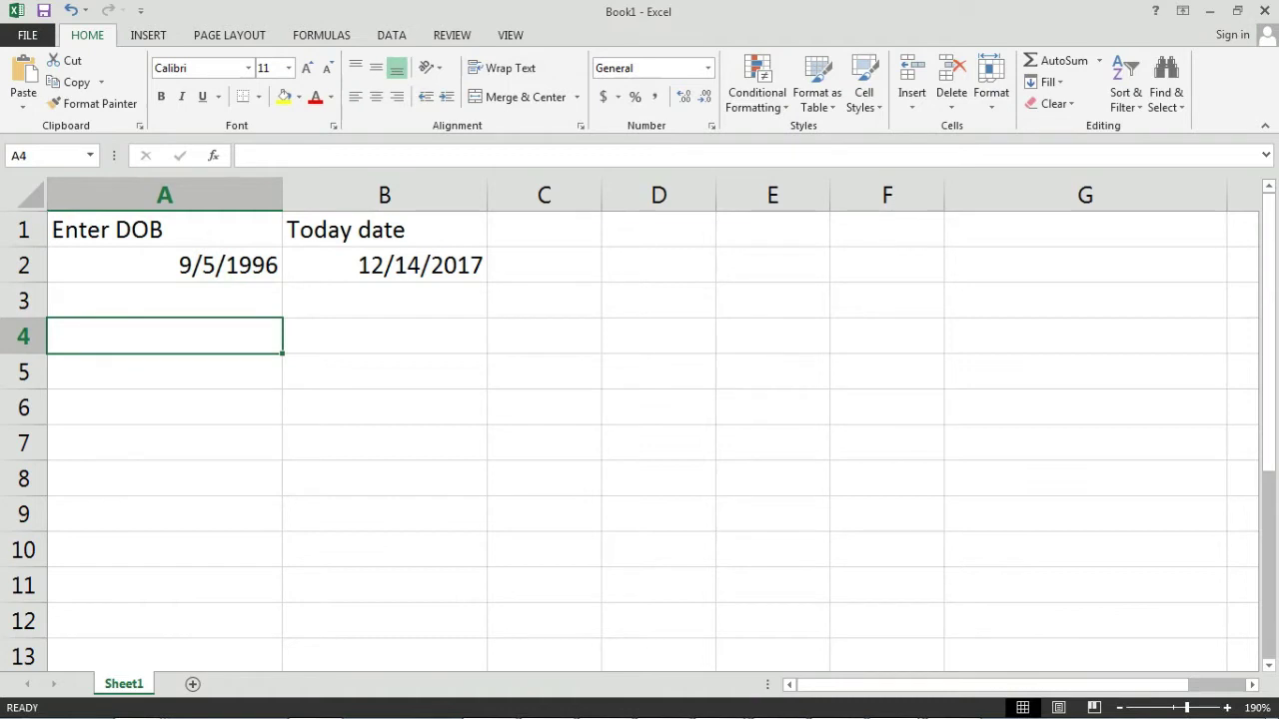
Add the headings Year, Month and Days in A4, B4 and C4.
{"action": "type", "text": "Year"}
{"action": "key", "text": "Tab"}
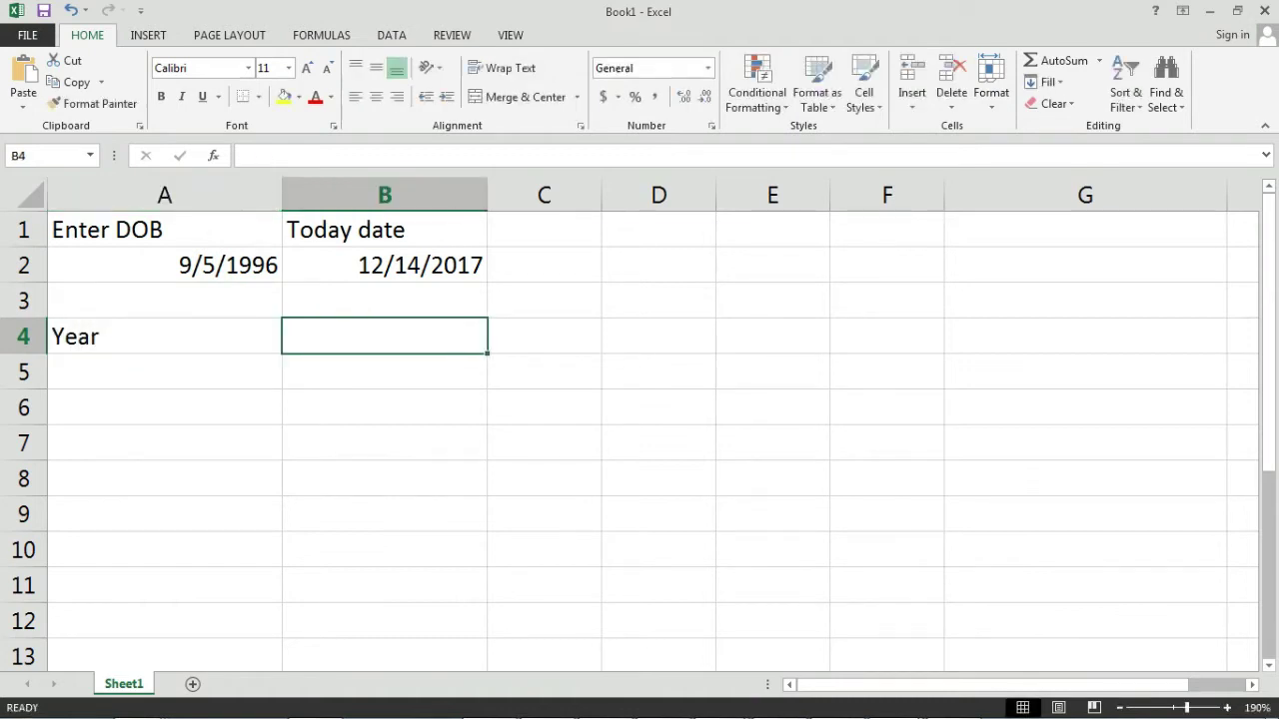
{"action": "type", "text": "Month"}
{"action": "key", "text": "Tab"}
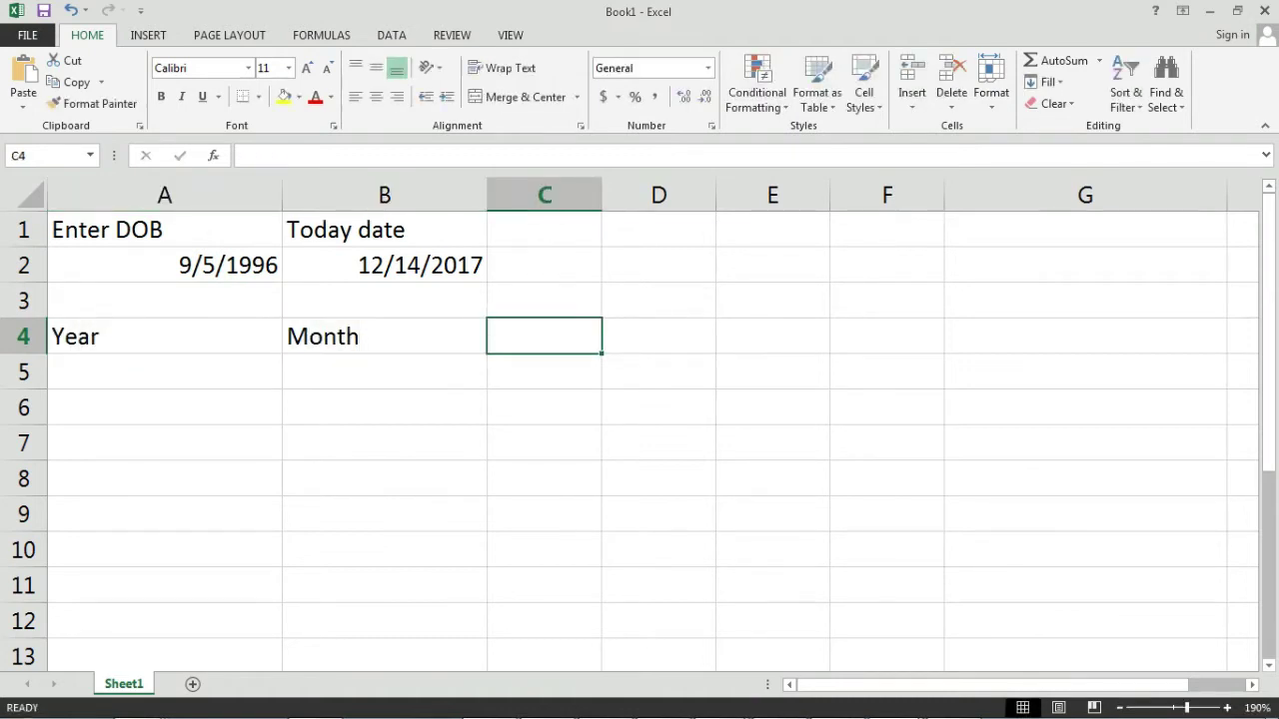
{"action": "type", "text": "Days"}
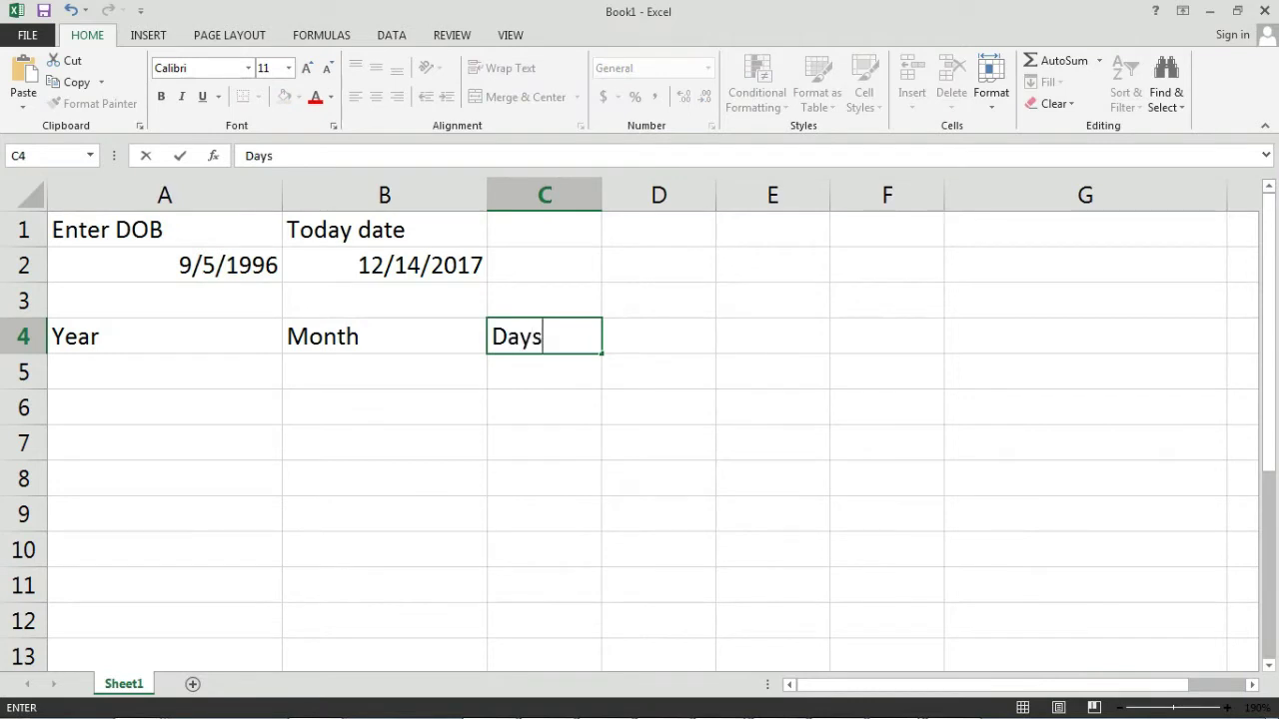
{"action": "key", "text": "Tab"}
{"action": "key", "text": "Home"}
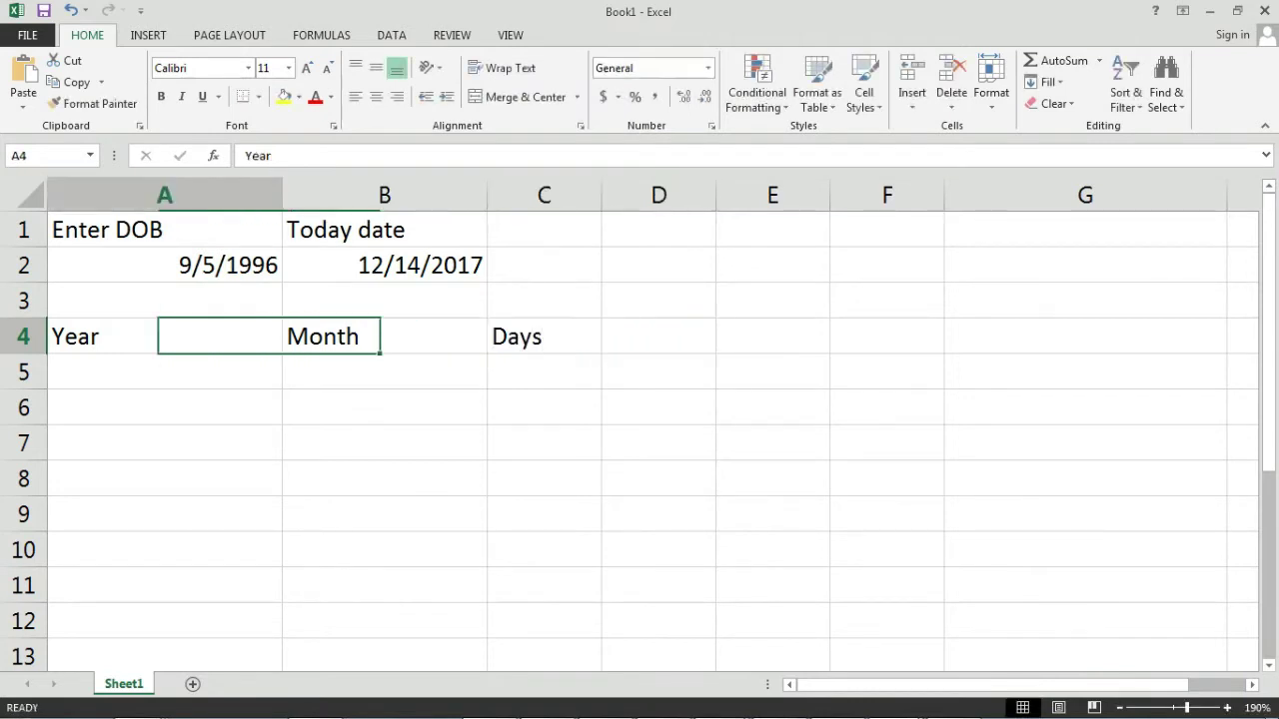
Enter =DATEDIF(A2,B2,"y") in A5 to show 21 full years.
{"action": "left_click", "coordinate": [164, 370]}
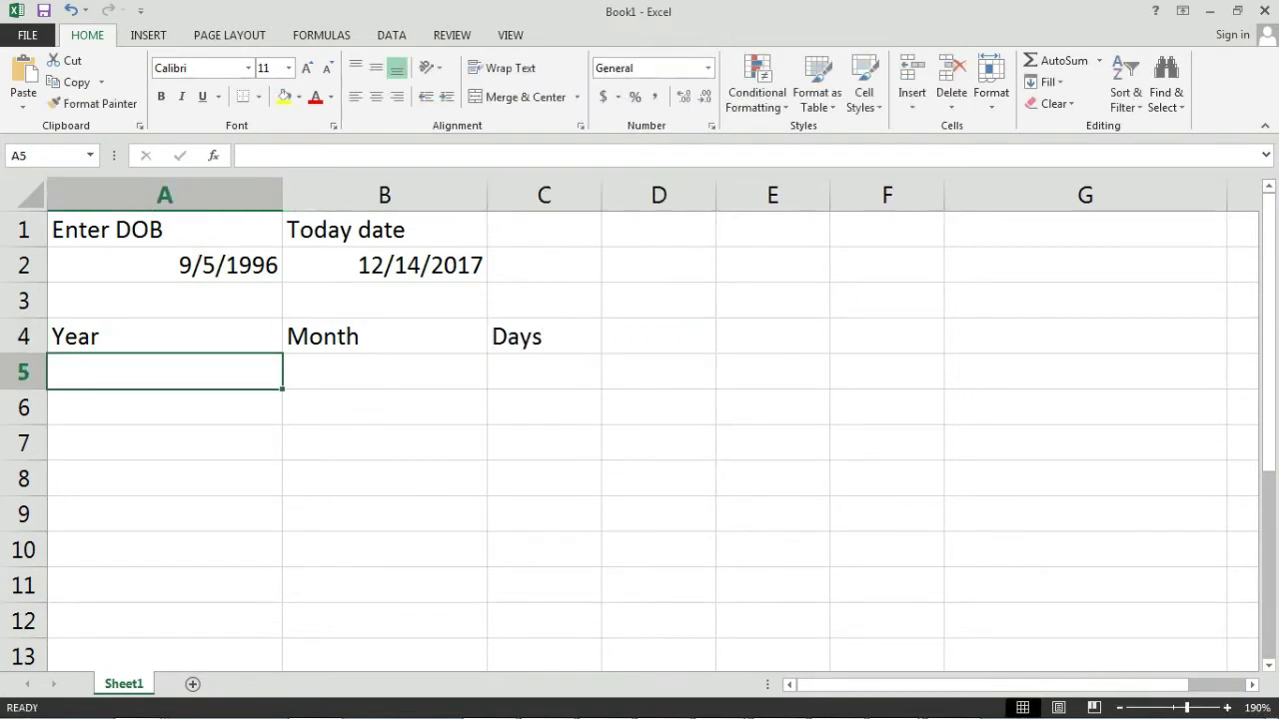
{"action": "type", "text": "=d"}
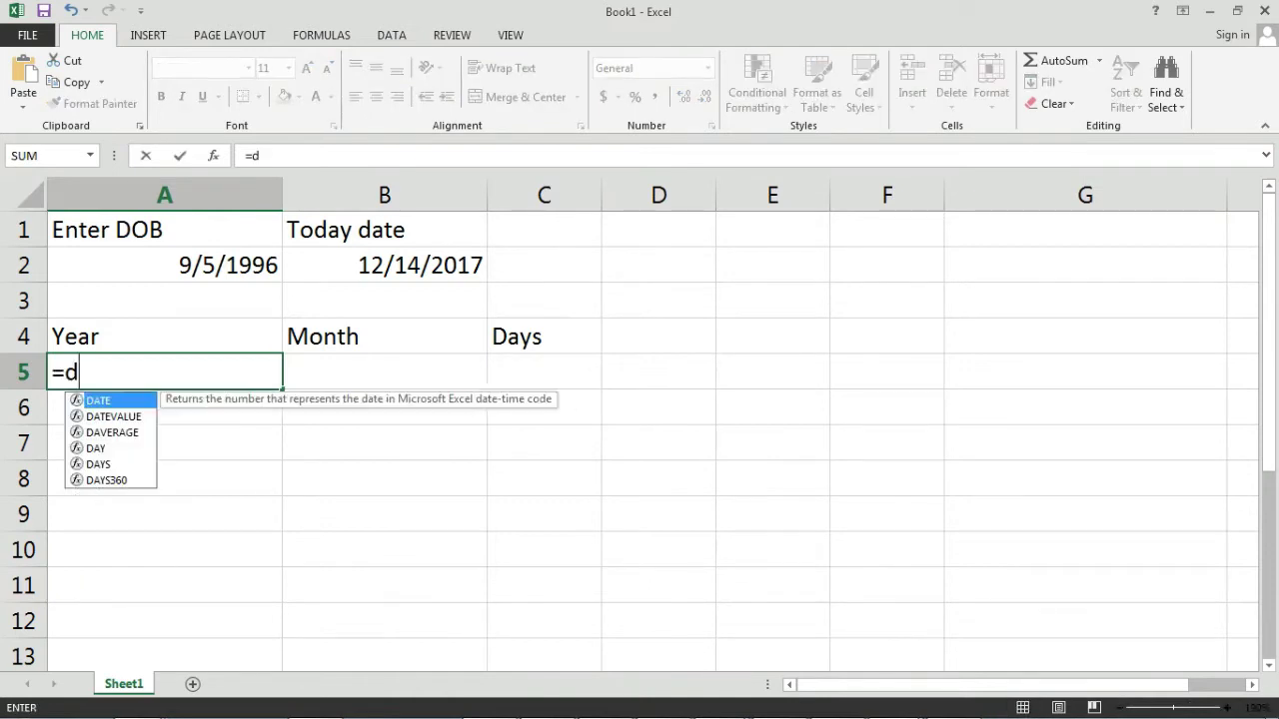
{"action": "type", "text": "atedof"}
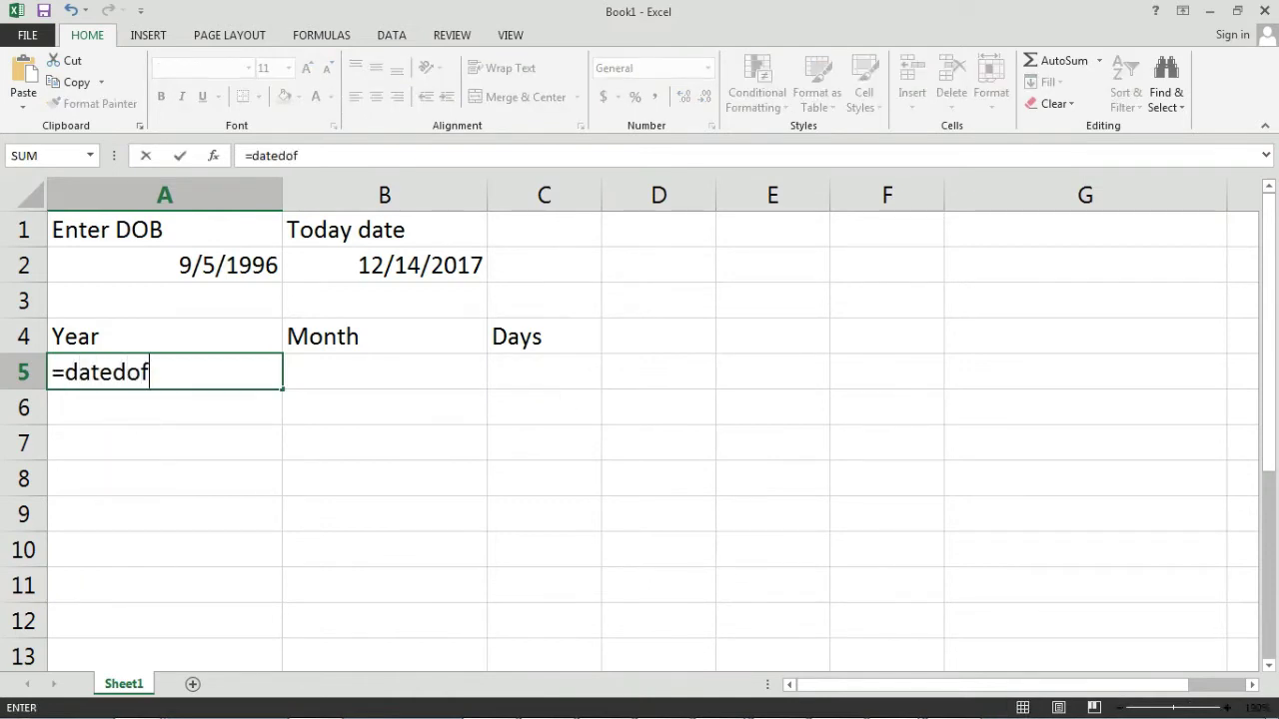
{"action": "key", "text": "BackSpace"}
{"action": "key", "text": "BackSpace"}
{"action": "type", "text": "if"}
{"action": "type", "text": "("}
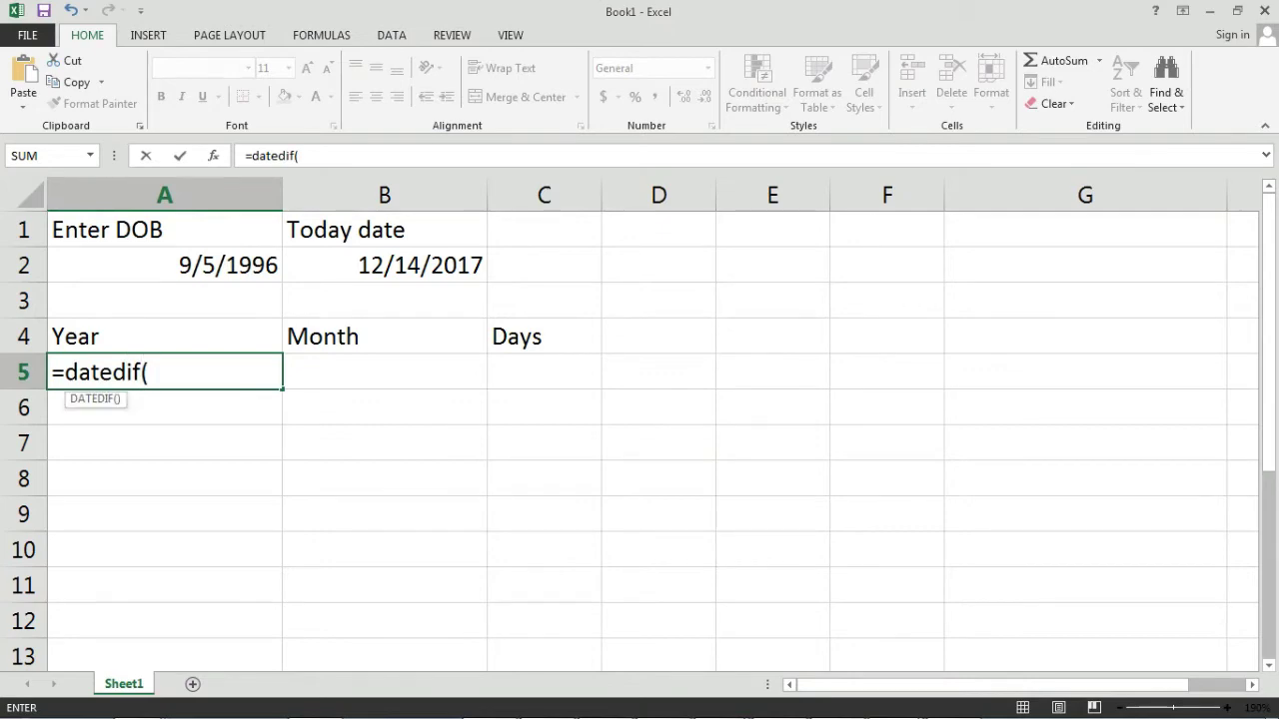
{"action": "left_click", "coordinate": [165, 264]}
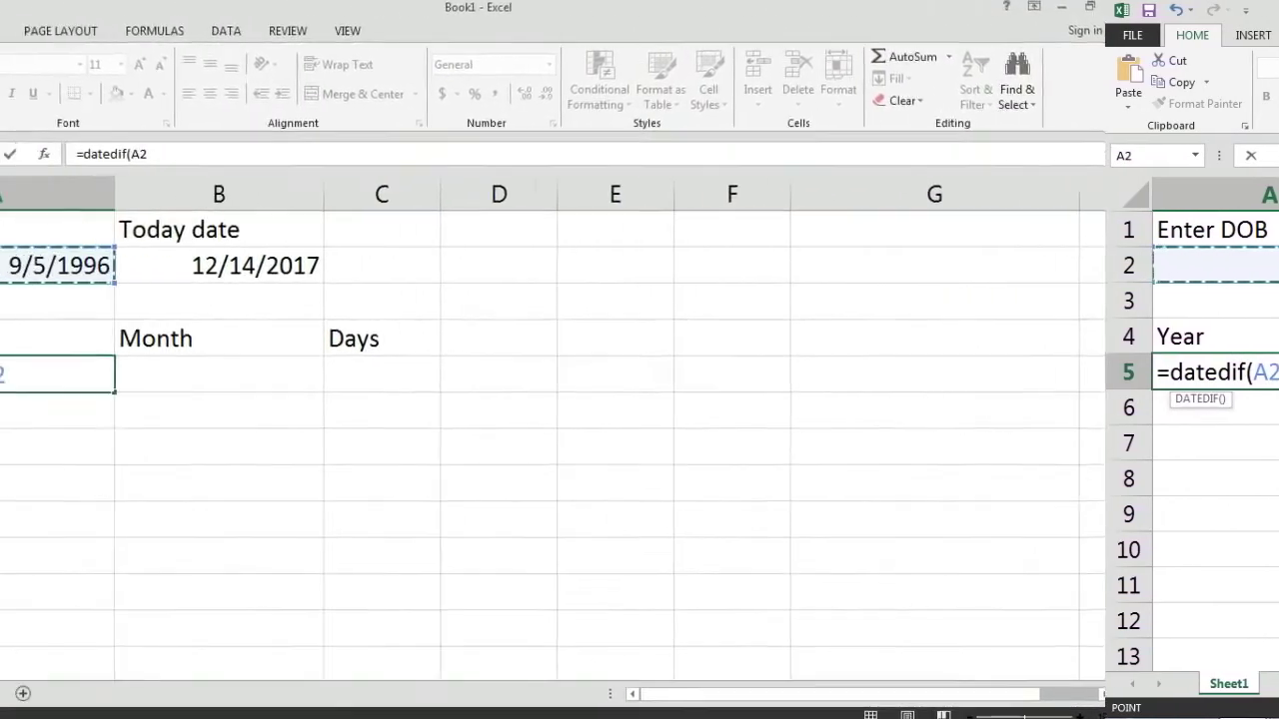
{"action": "type", "text": ","}
{"action": "left_click", "coordinate": [418, 267]}
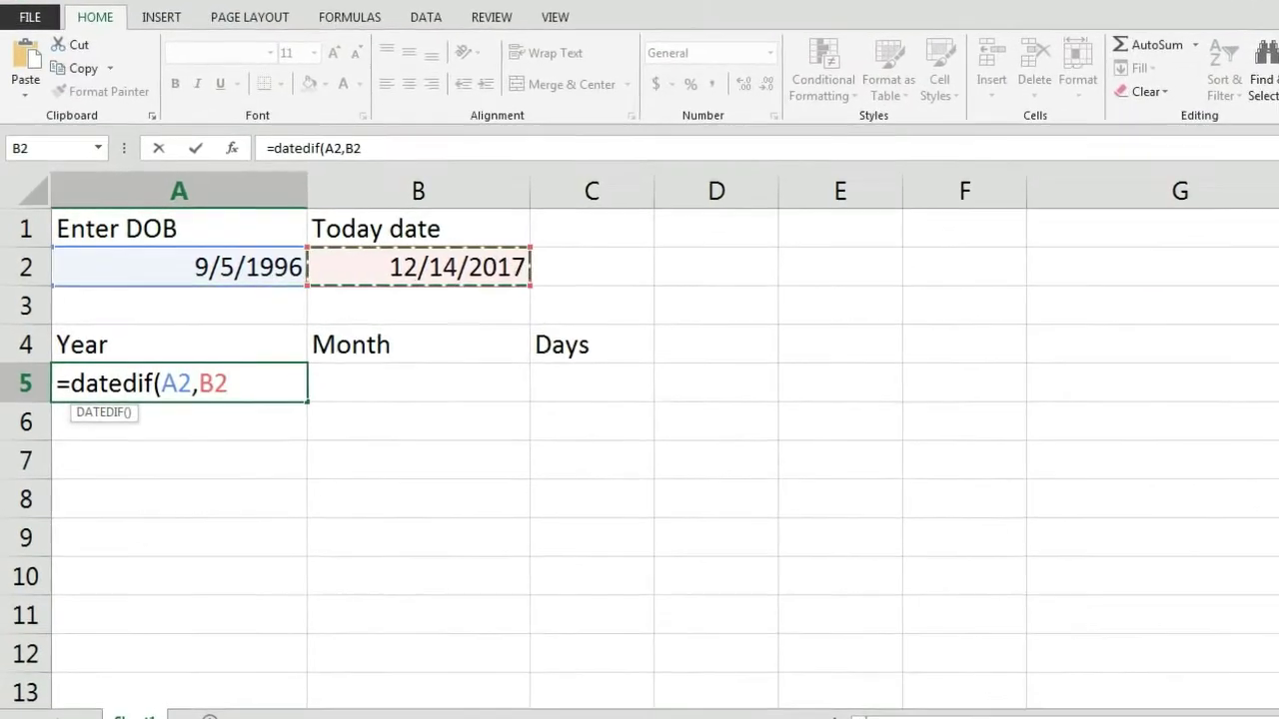
{"action": "type", "text": ","}
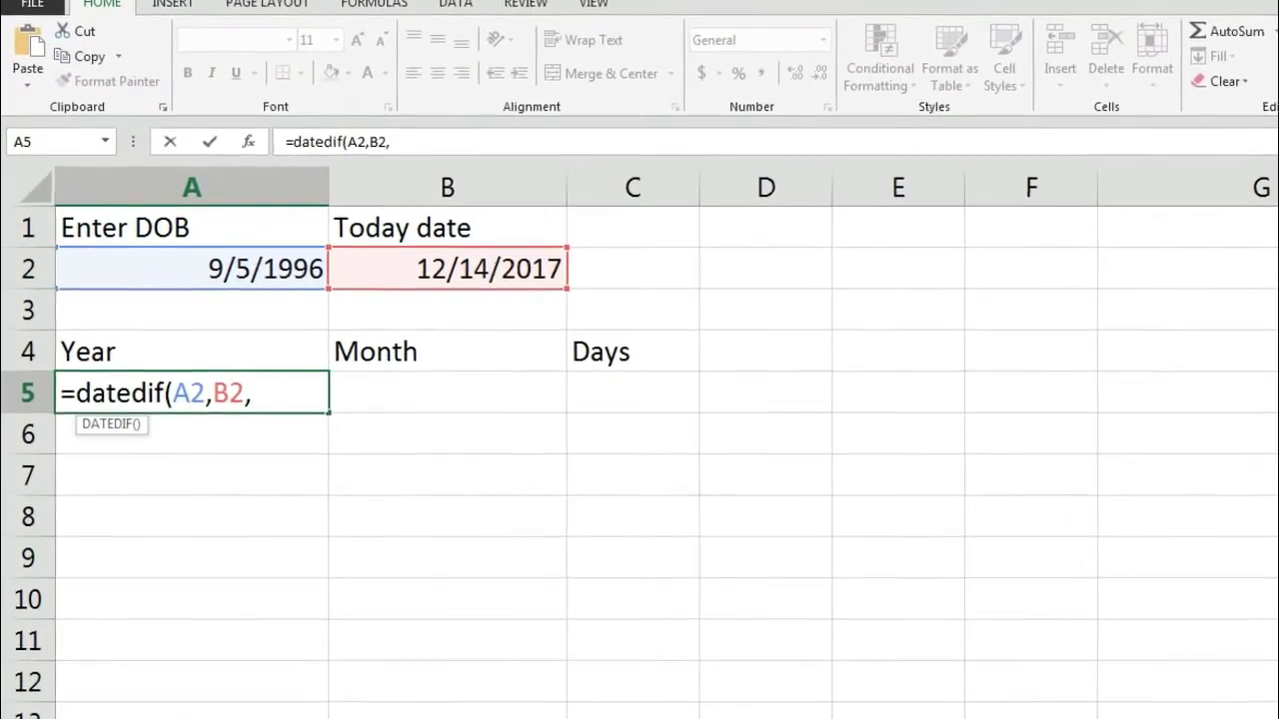
{"action": "type", "text": "\"y\""}
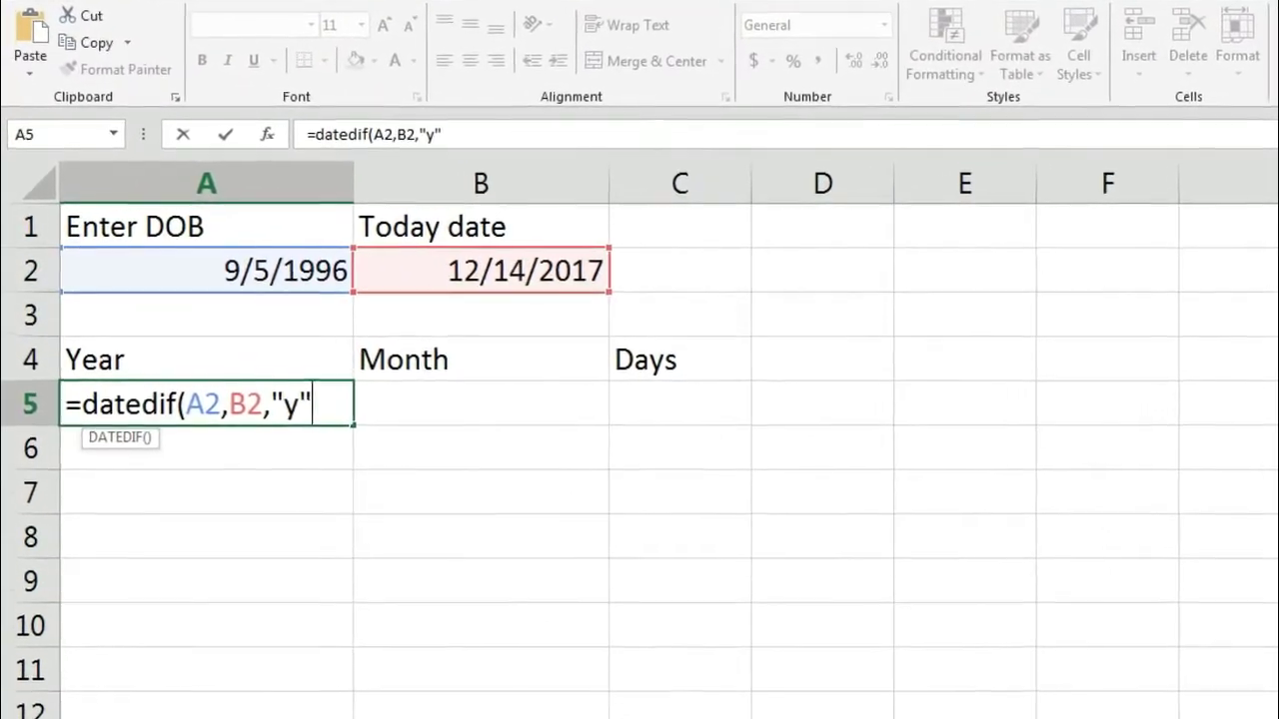
{"action": "type", "text": ")"}
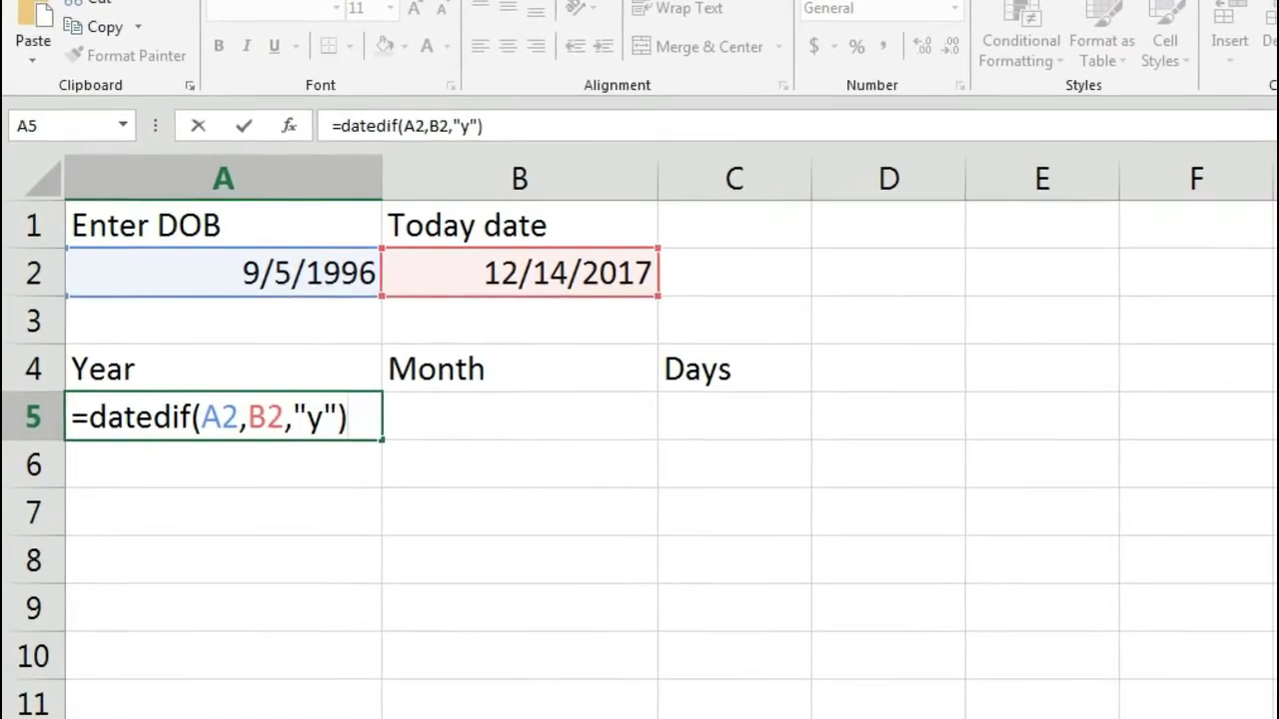
{"action": "key", "text": "ctrl+Return"}
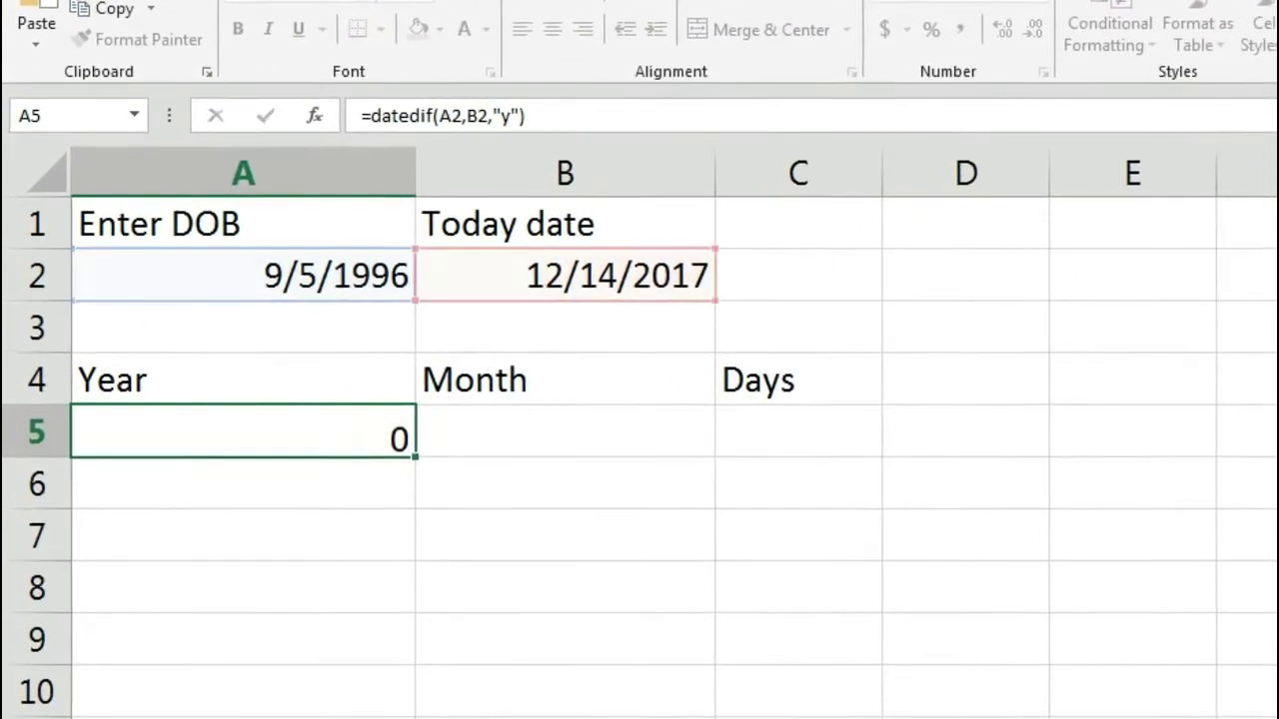
{"action": "key", "text": "Return"}
{"action": "left_click", "coordinate": [240, 430]}
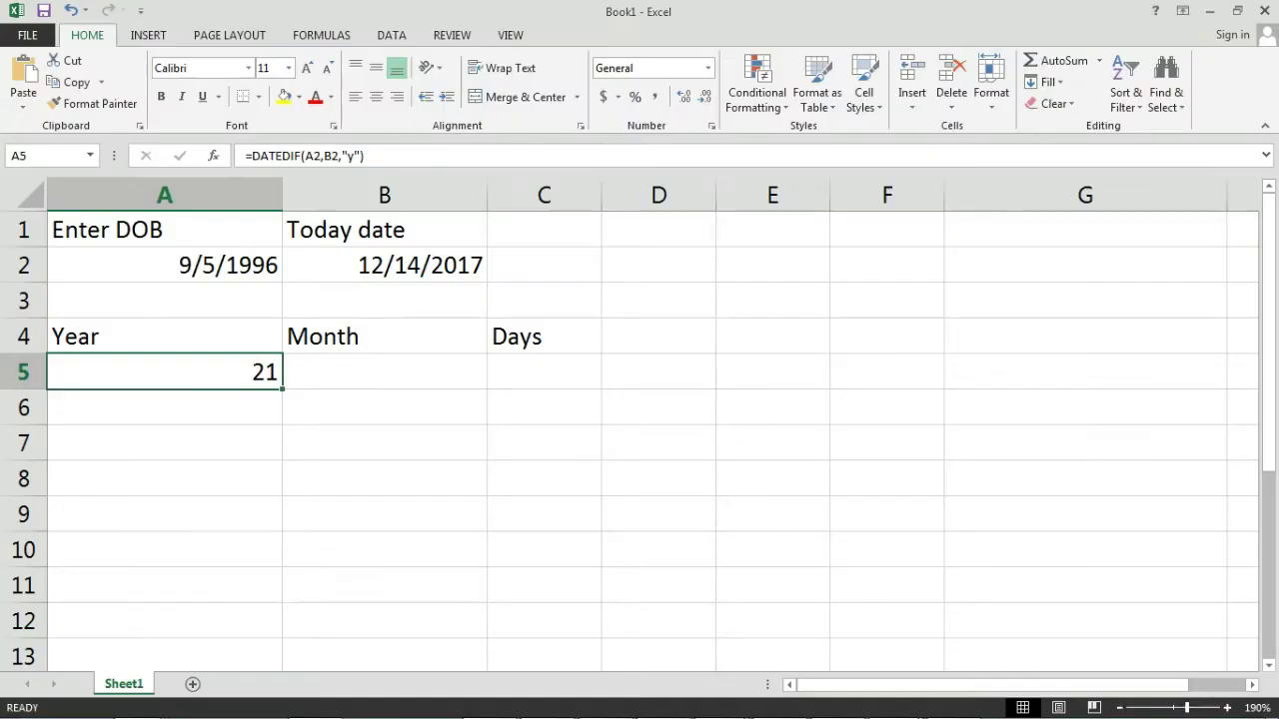
{"action": "left_click", "coordinate": [385, 372]}
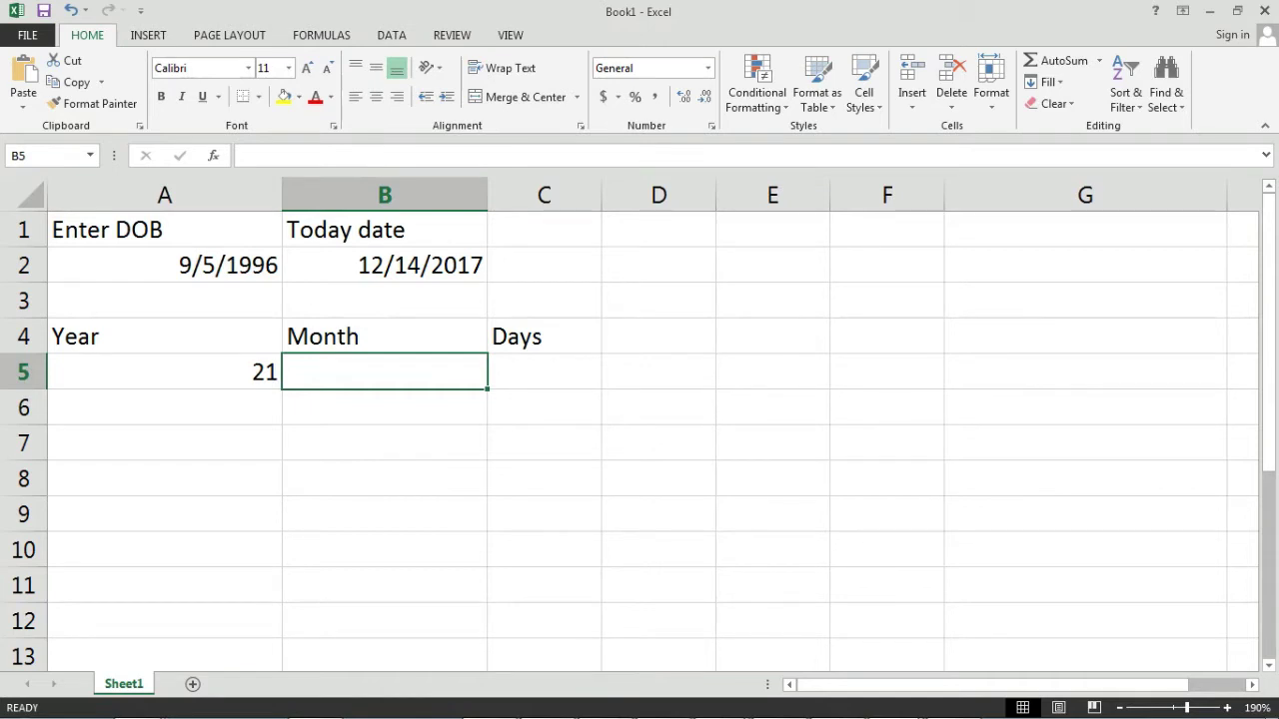
Enter =DATEDIF(A2,B2,"ym") in B5 to show 3 remaining months.
{"action": "type", "text": "=date"}
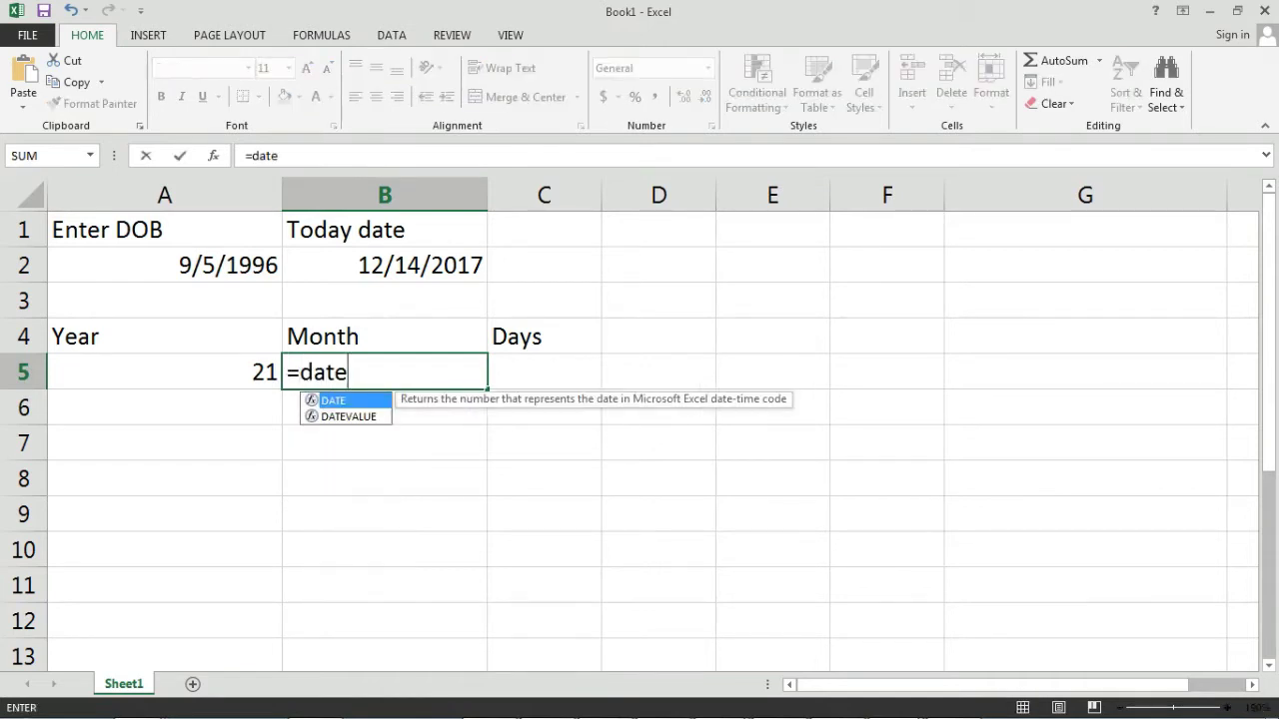
{"action": "type", "text": "dif"}
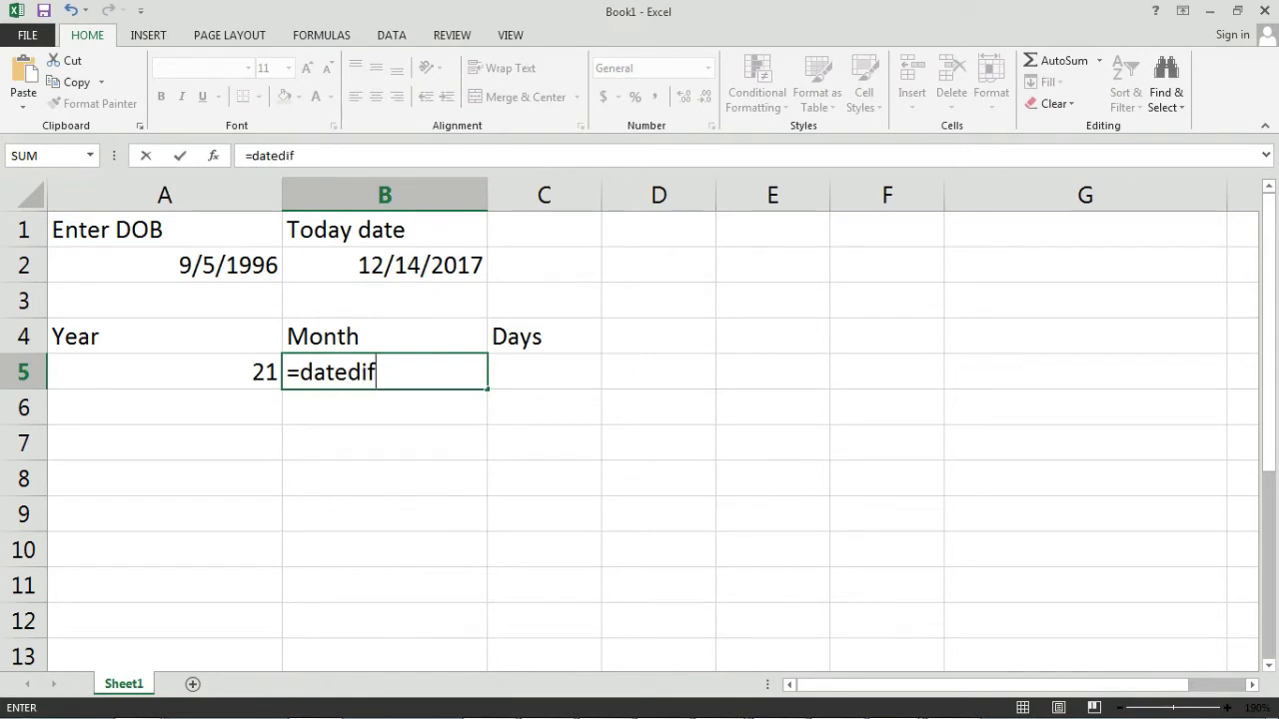
{"action": "type", "text": "("}
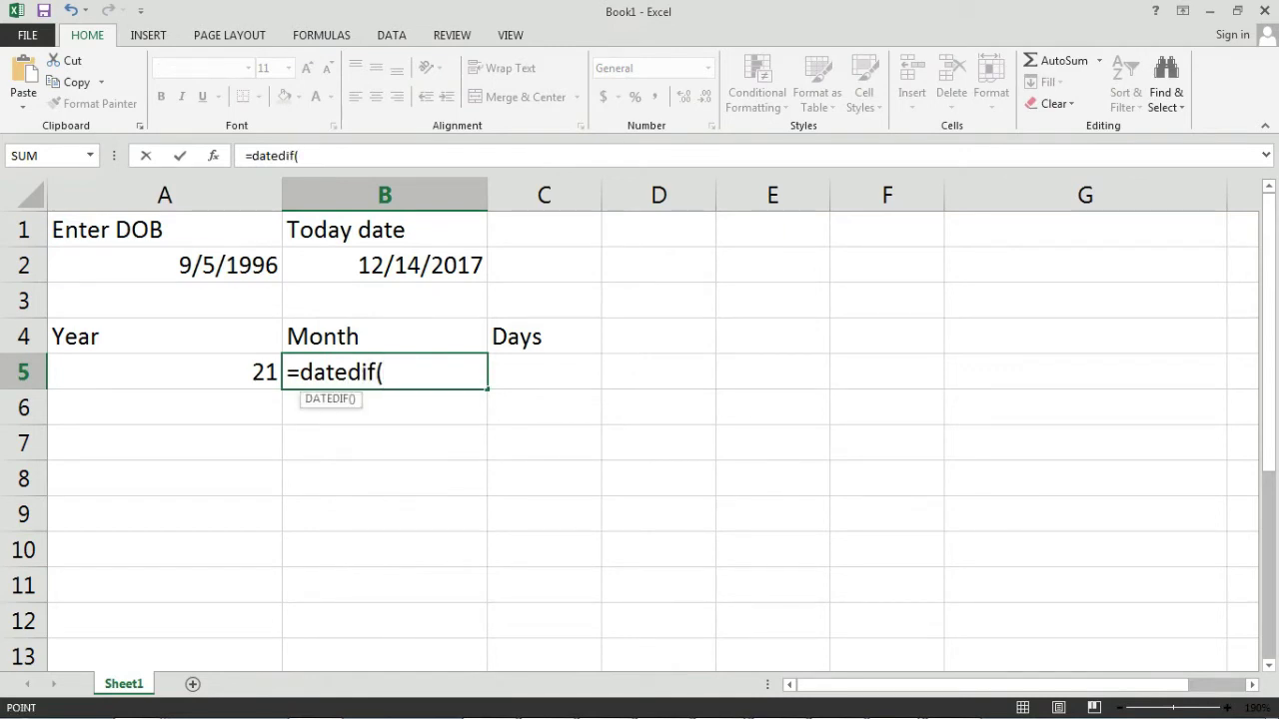
{"action": "left_click", "coordinate": [164, 265]}
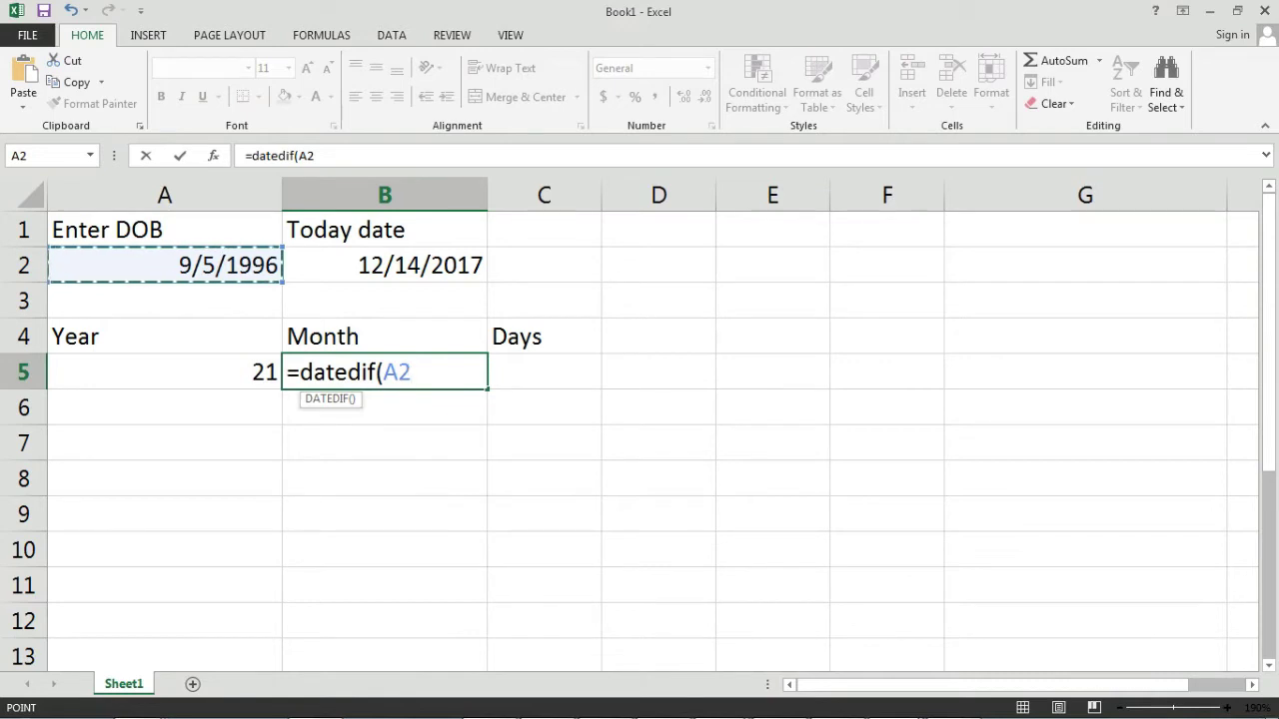
{"action": "type", "text": ","}
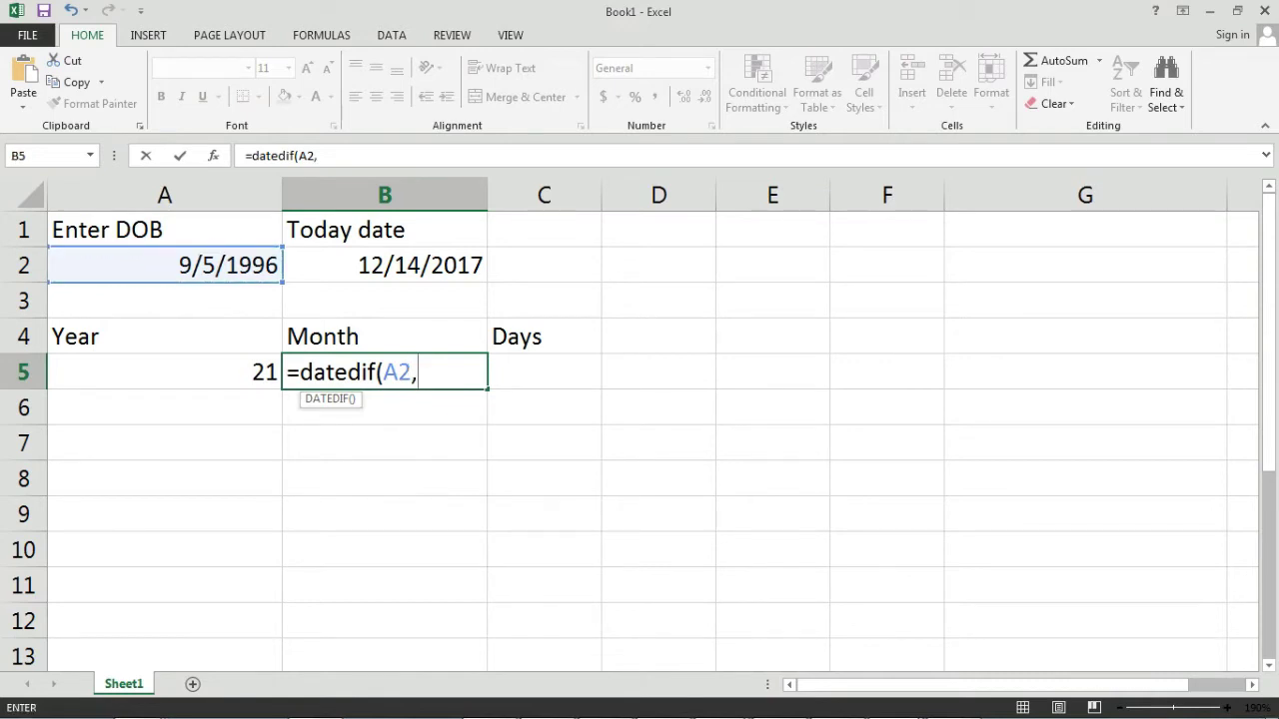
{"action": "left_click", "coordinate": [385, 265]}
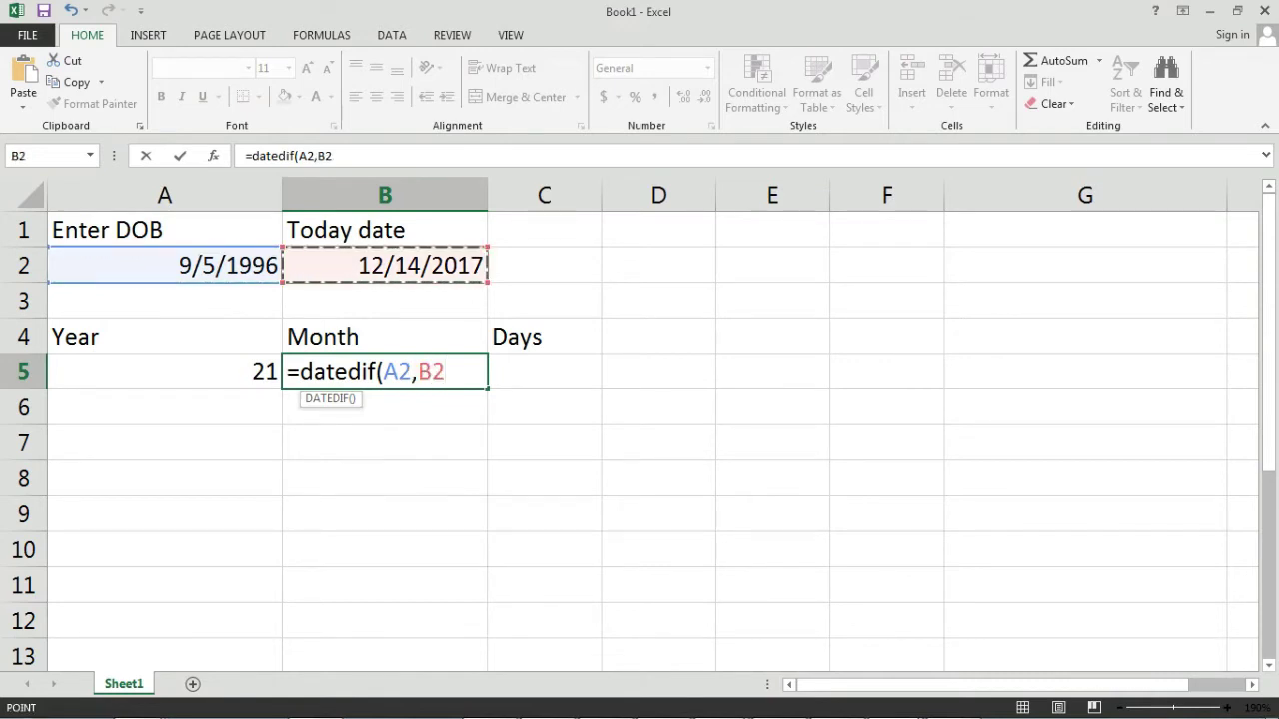
{"action": "type", "text": ","}
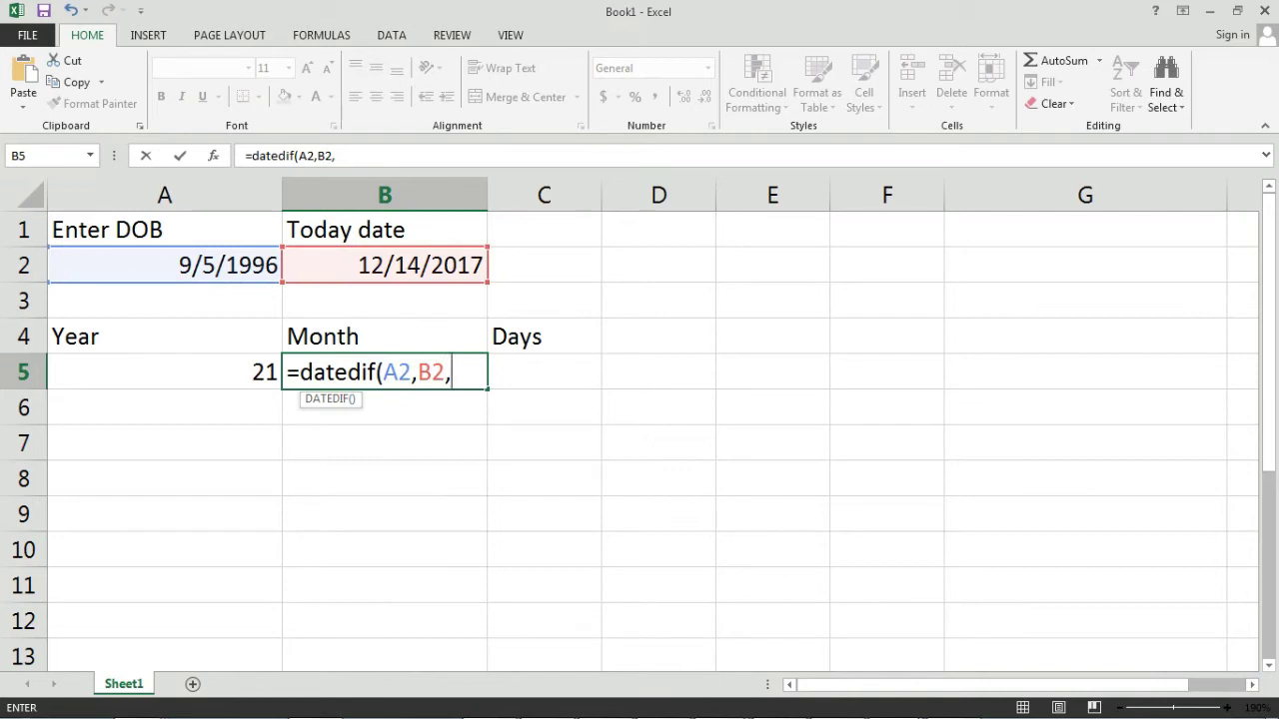
{"action": "type", "text": "\"ym"}
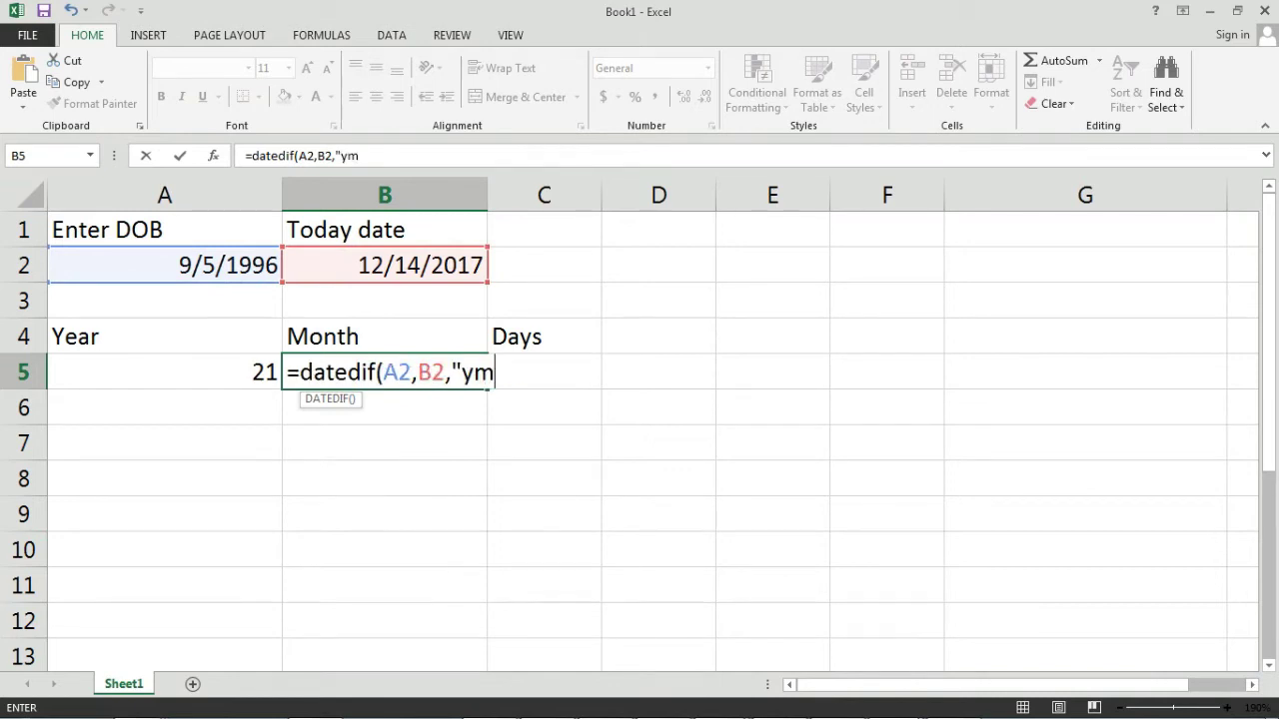
{"action": "type", "text": "\")"}
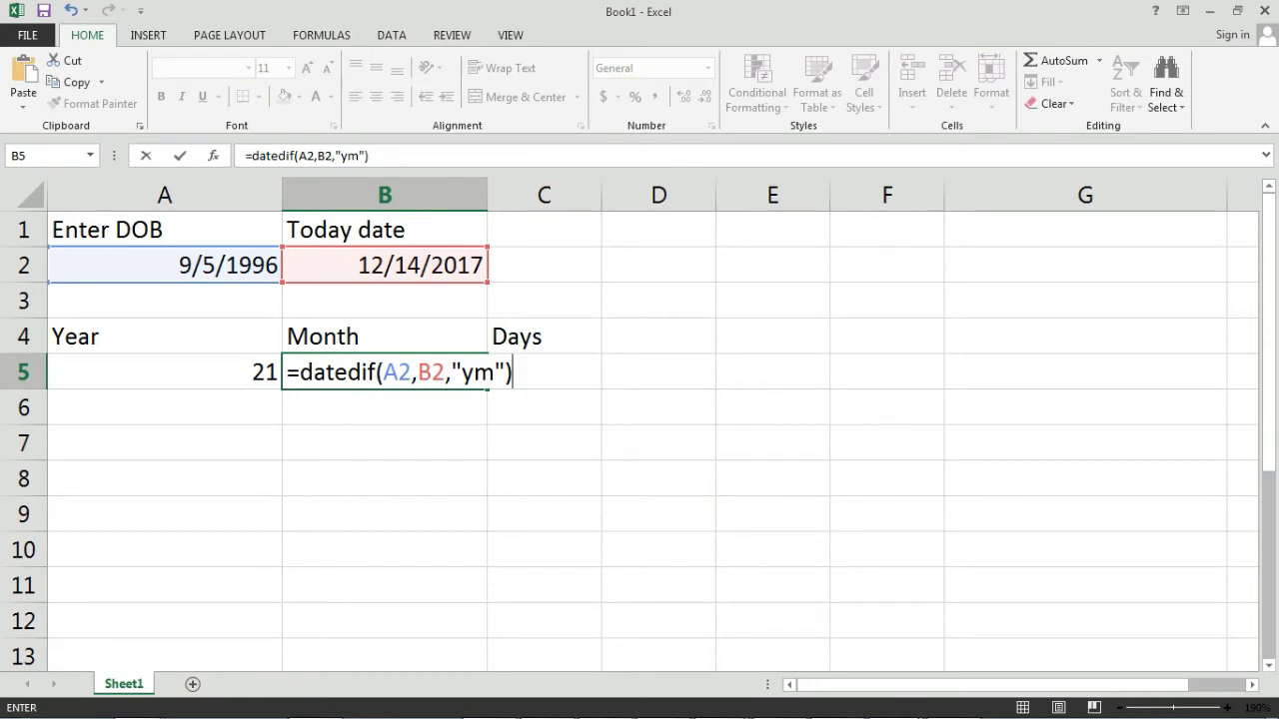
{"action": "key", "text": "Return"}
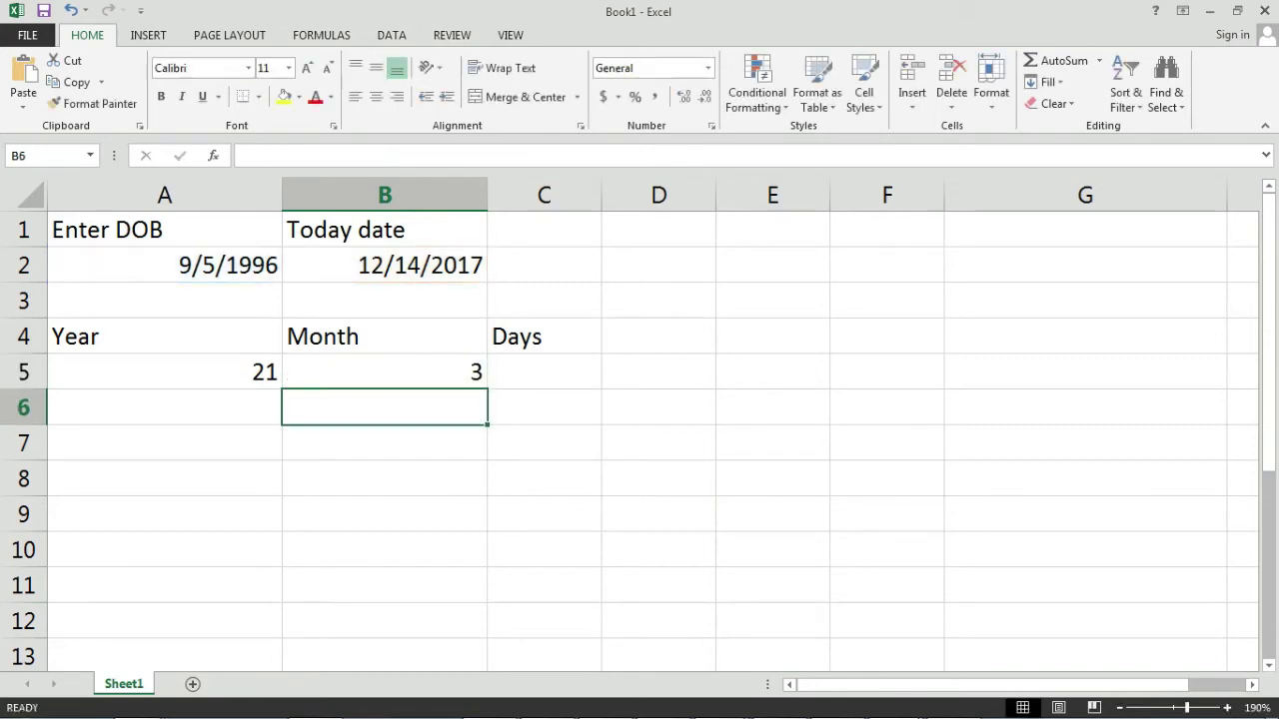
{"action": "left_click", "coordinate": [383, 371]}
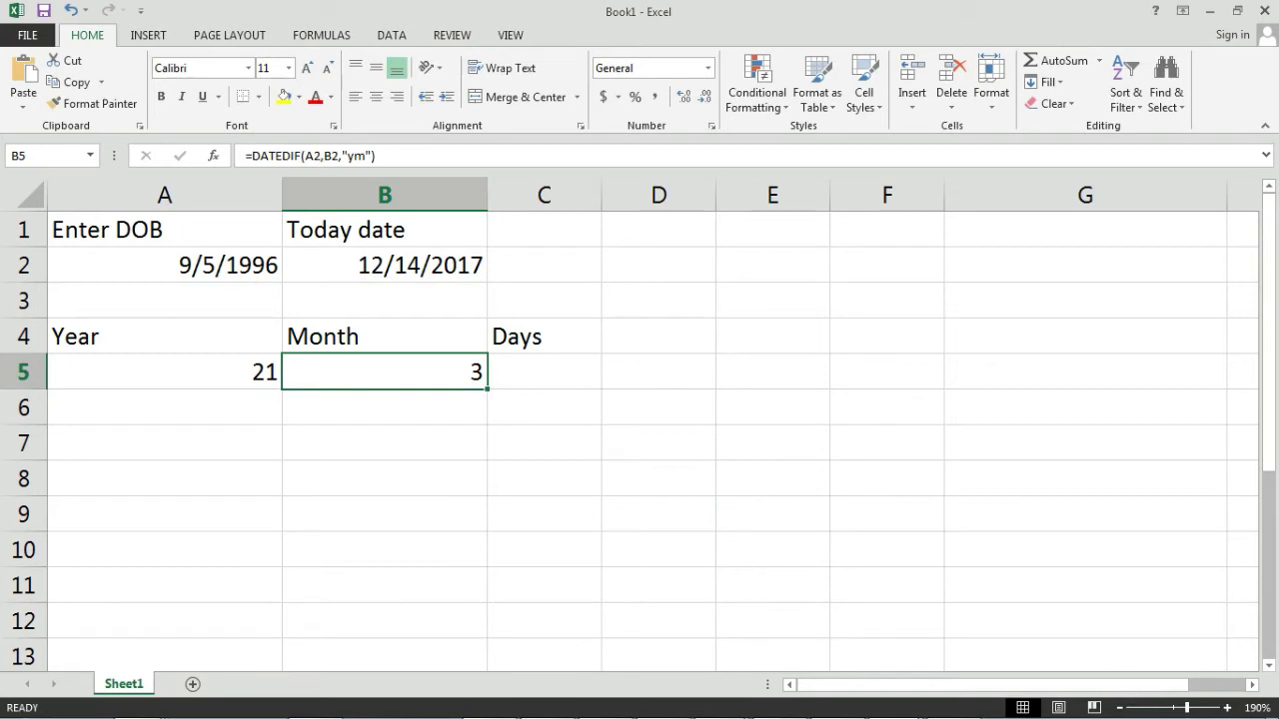
Enter =DATEDIF(A2,B2,"md") in C5 to show 9 remaining days.
{"action": "left_click", "coordinate": [543, 371]}
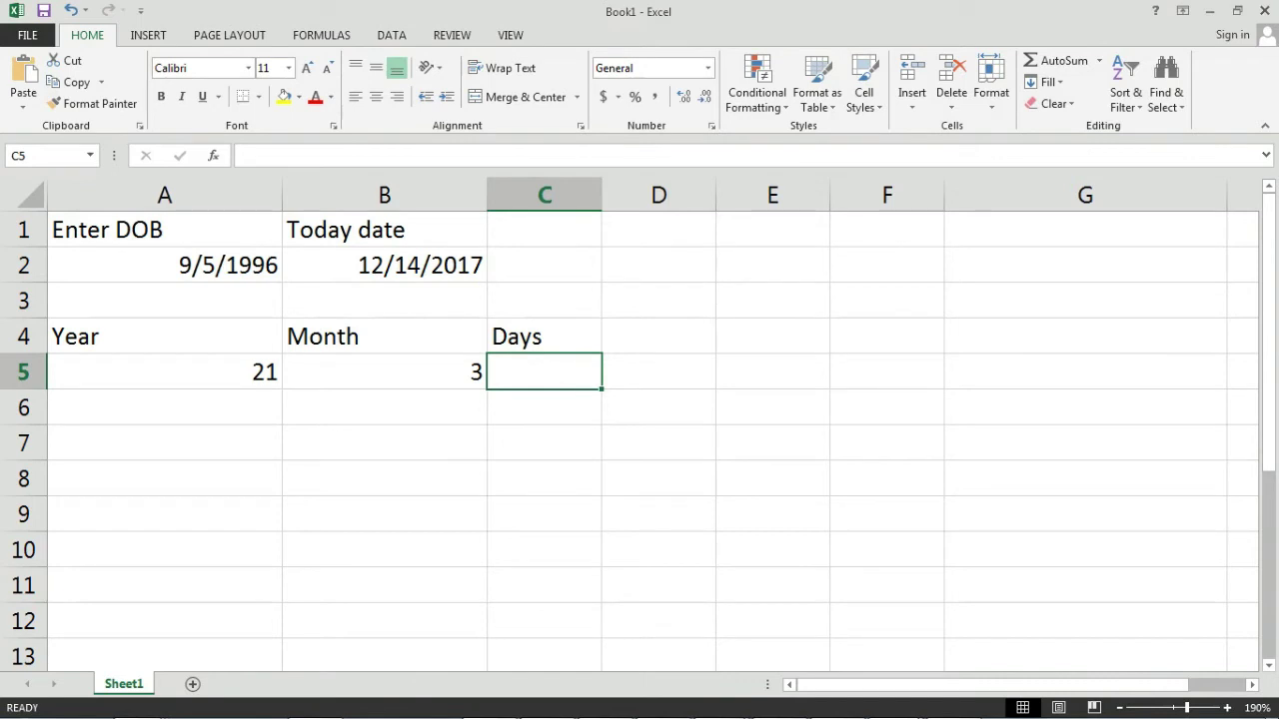
{"action": "type", "text": "="}
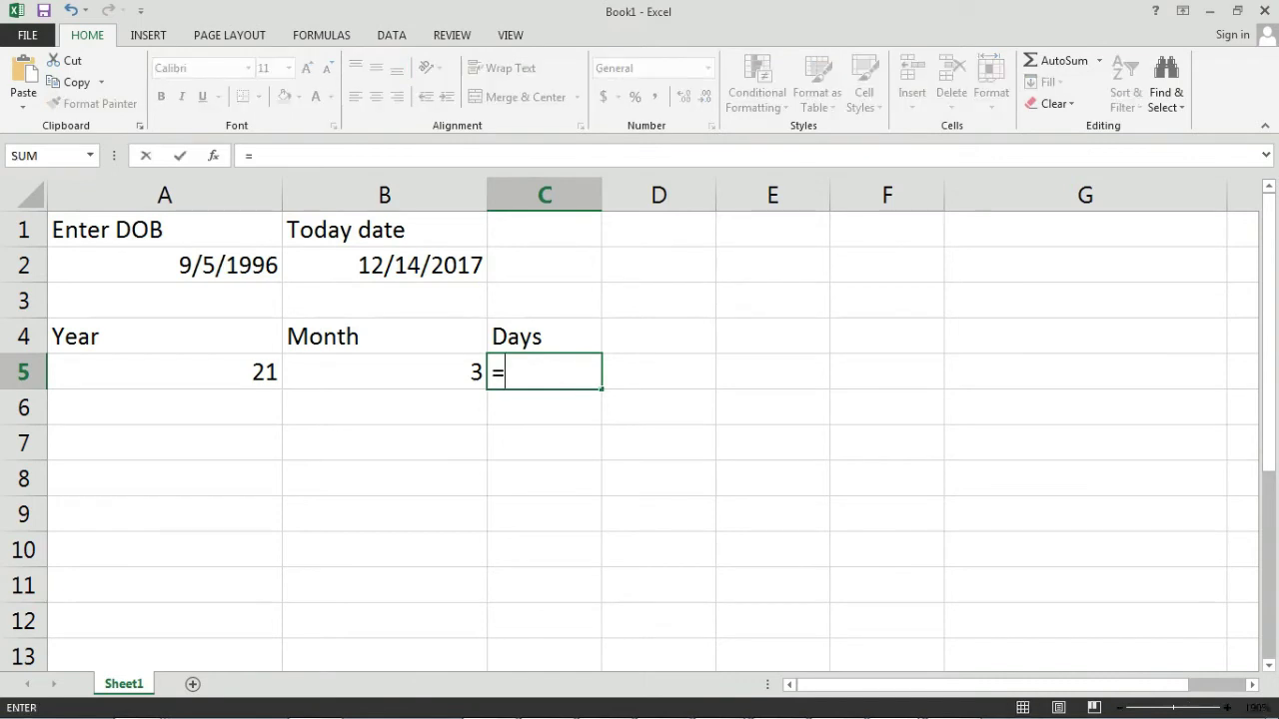
{"action": "type", "text": "date"}
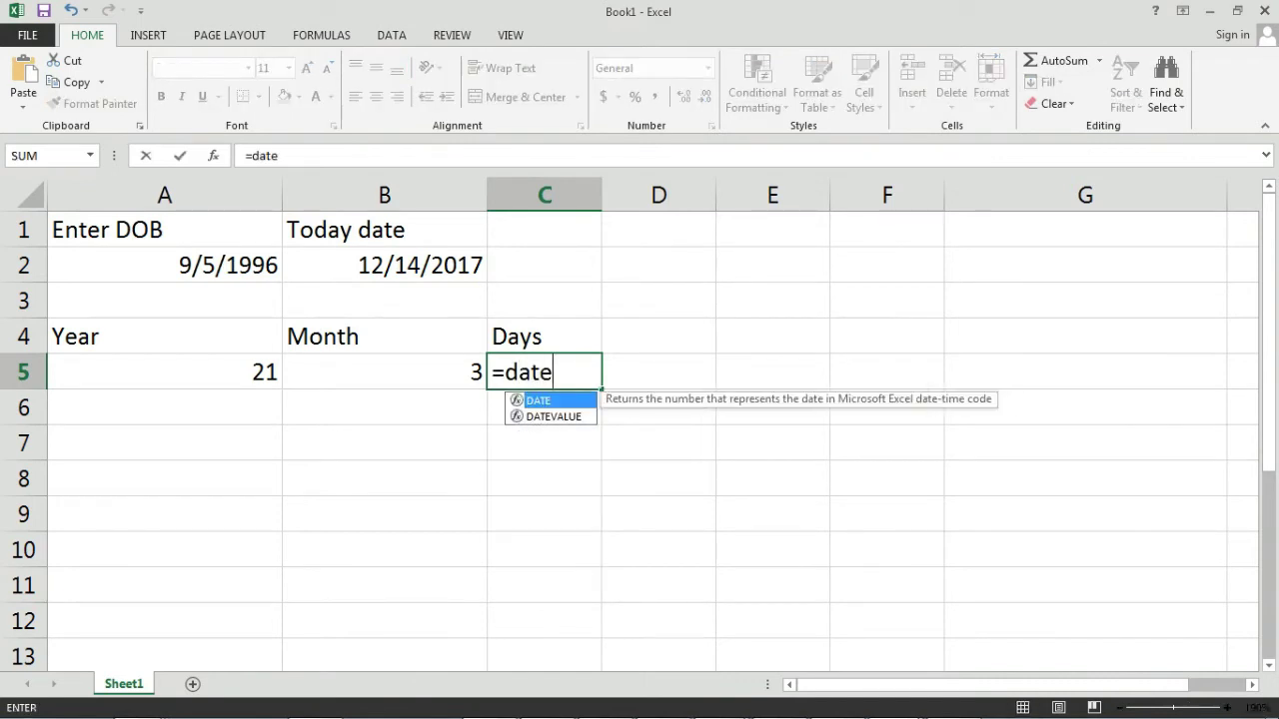
{"action": "type", "text": "i"}
{"action": "key", "text": "BackSpace"}
{"action": "type", "text": "dif"}
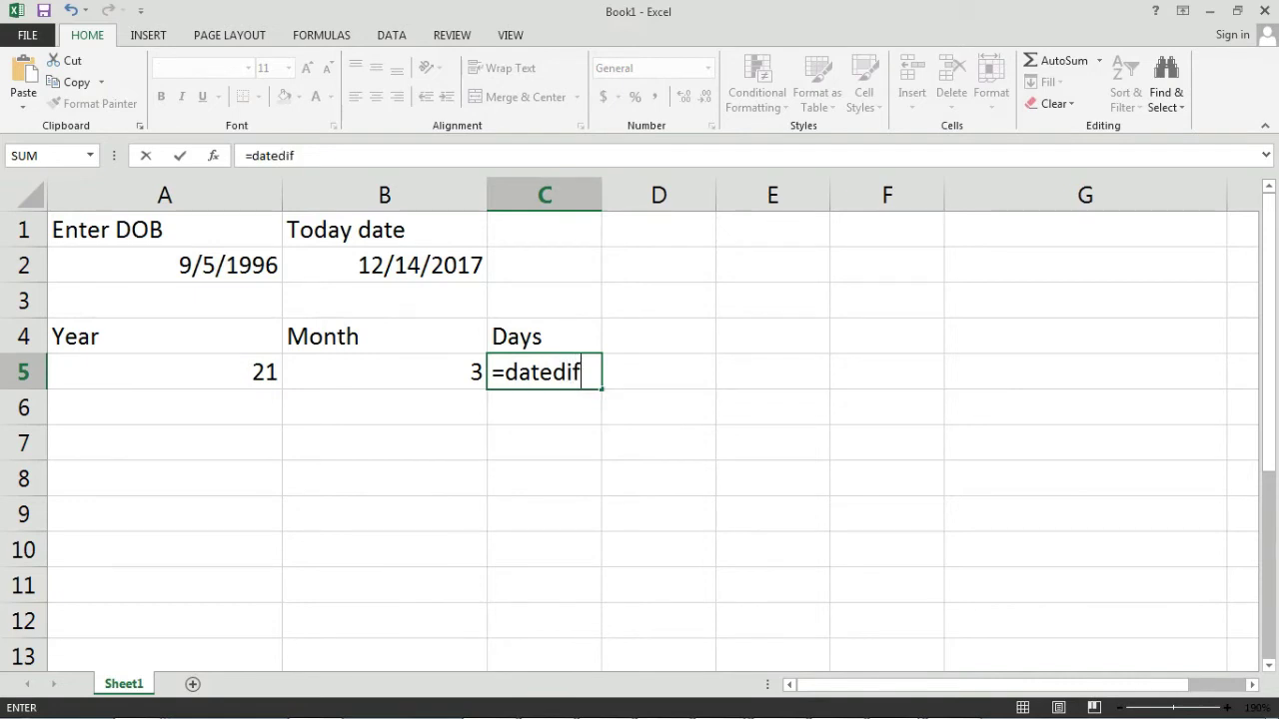
{"action": "type", "text": "("}
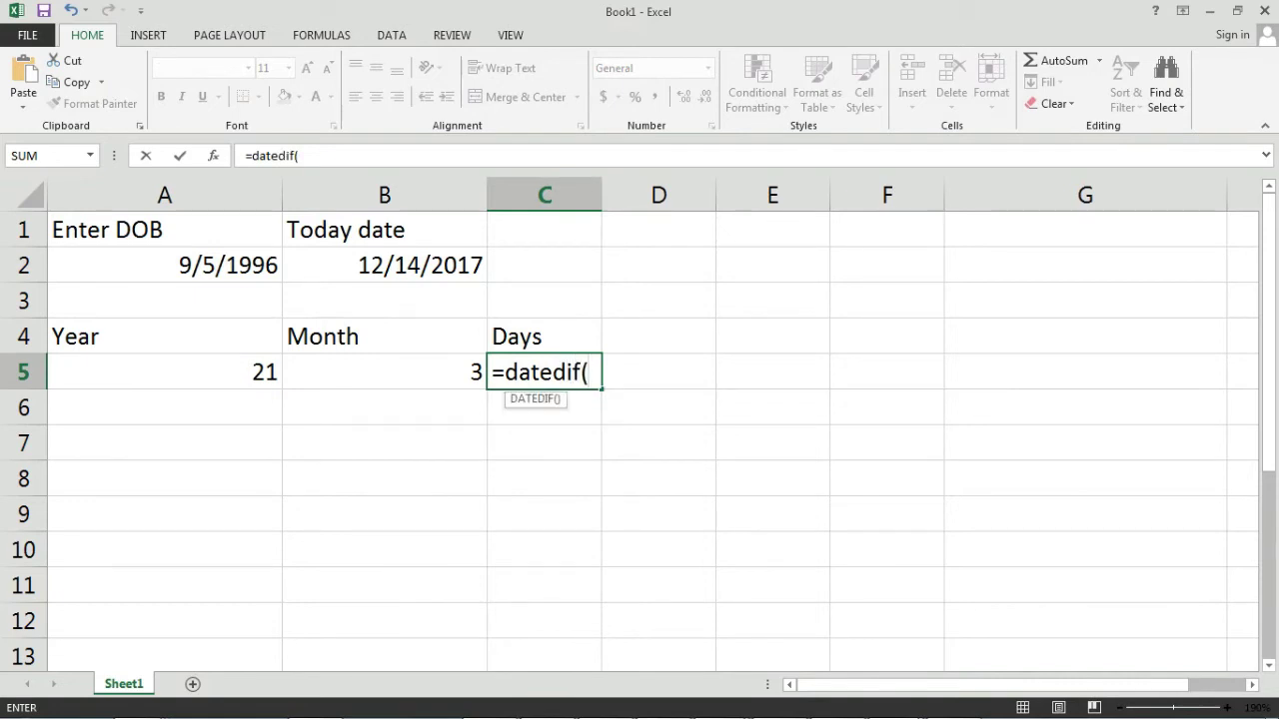
{"action": "left_click", "coordinate": [165, 264]}
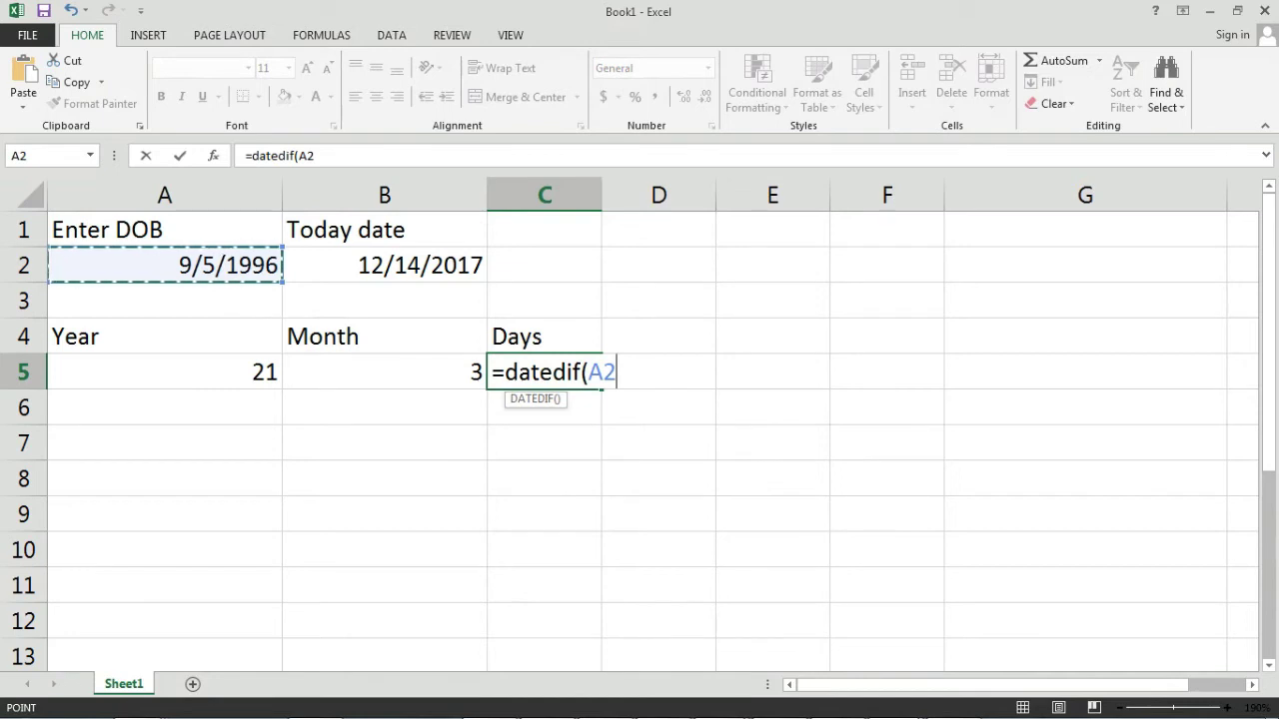
{"action": "type", "text": ","}
{"action": "left_click", "coordinate": [385, 265]}
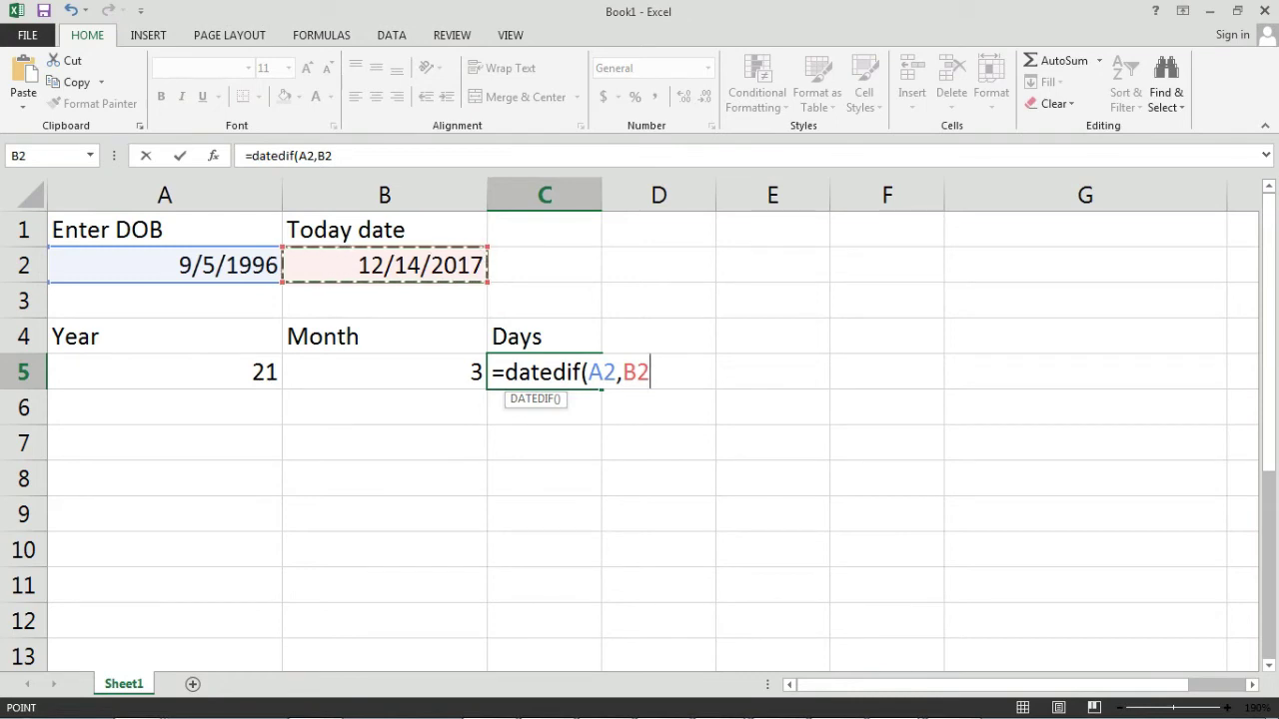
{"action": "type", "text": ","}
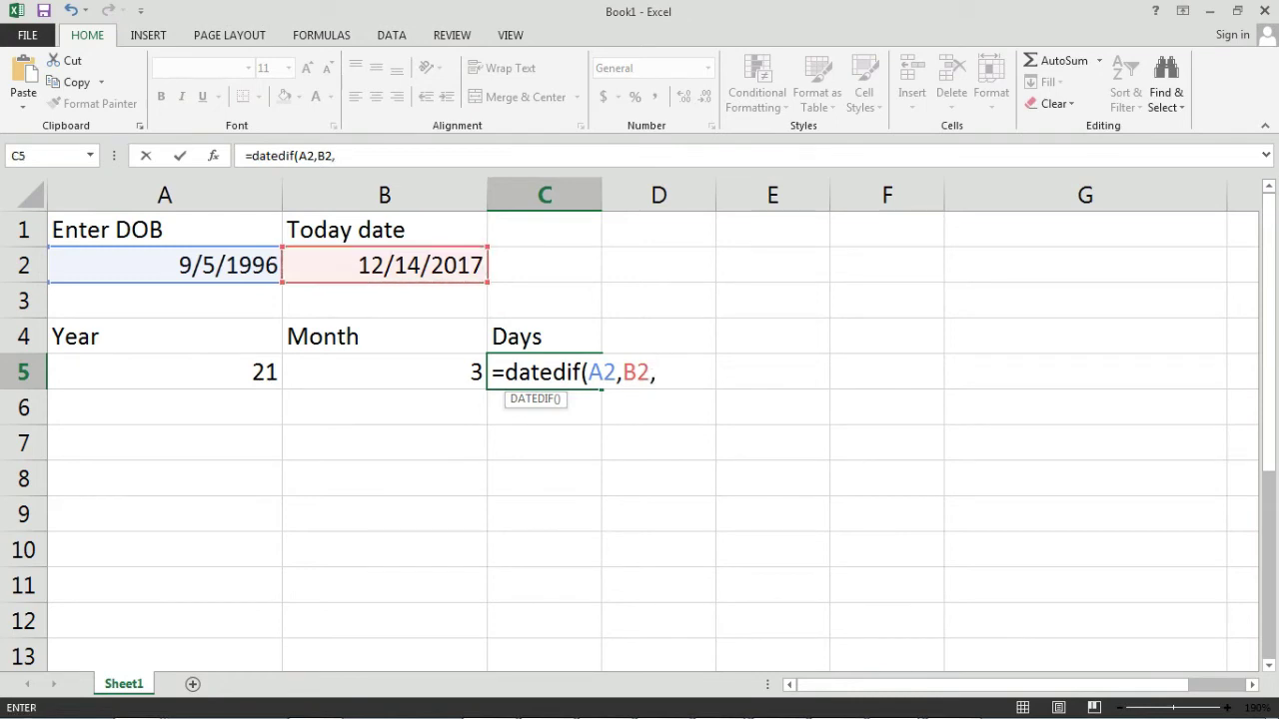
{"action": "type", "text": "\""}
{"action": "type", "text": "md\""}
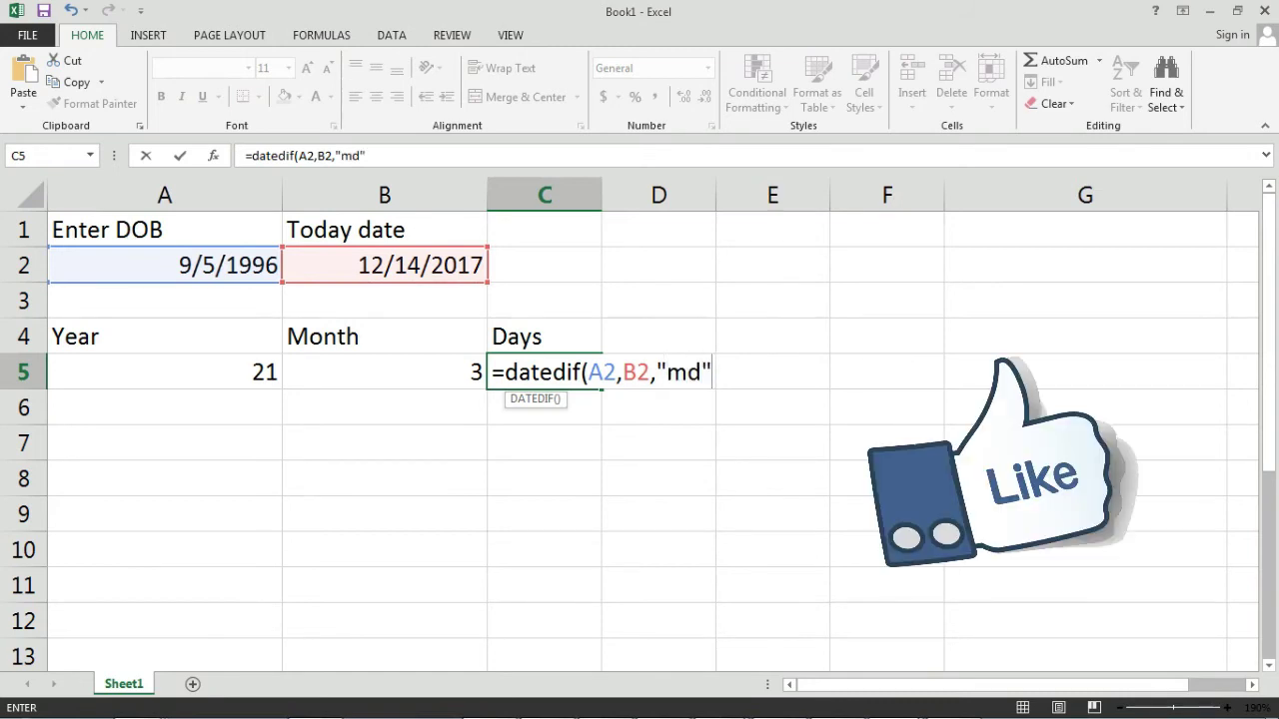
{"action": "type", "text": ")"}
{"action": "key", "text": "Return"}
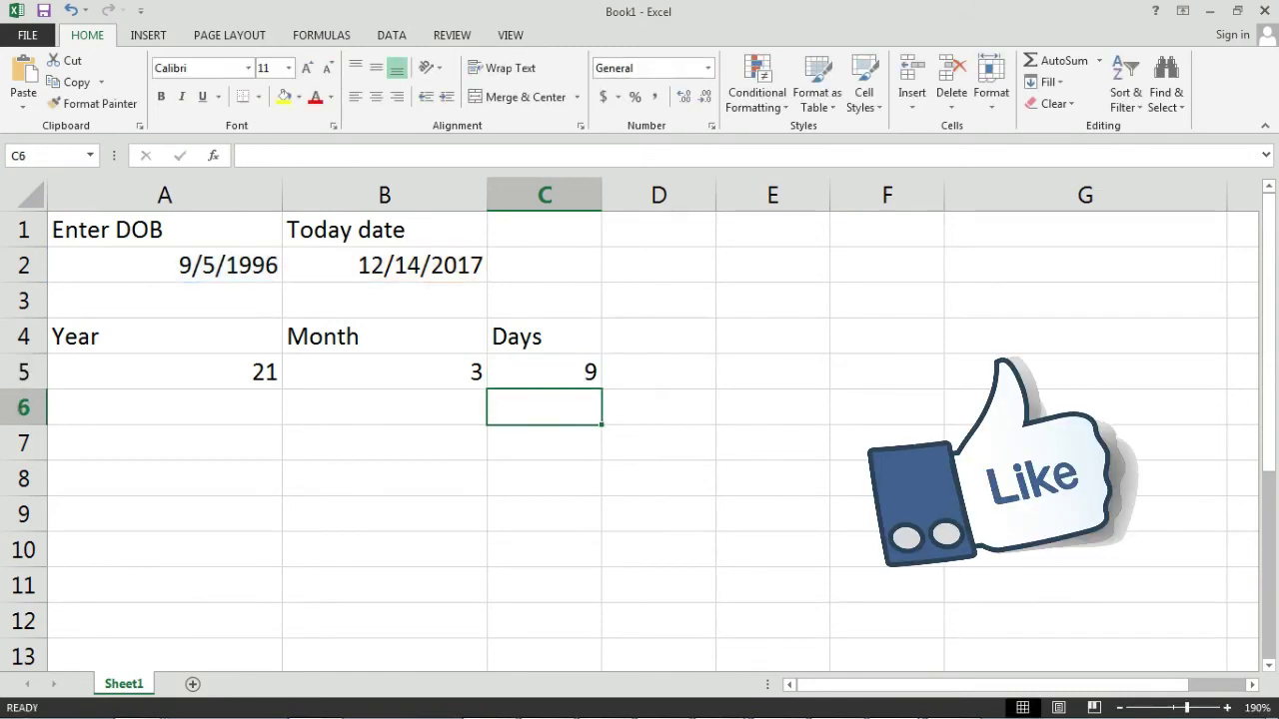
{"action": "left_click", "coordinate": [543, 372]}
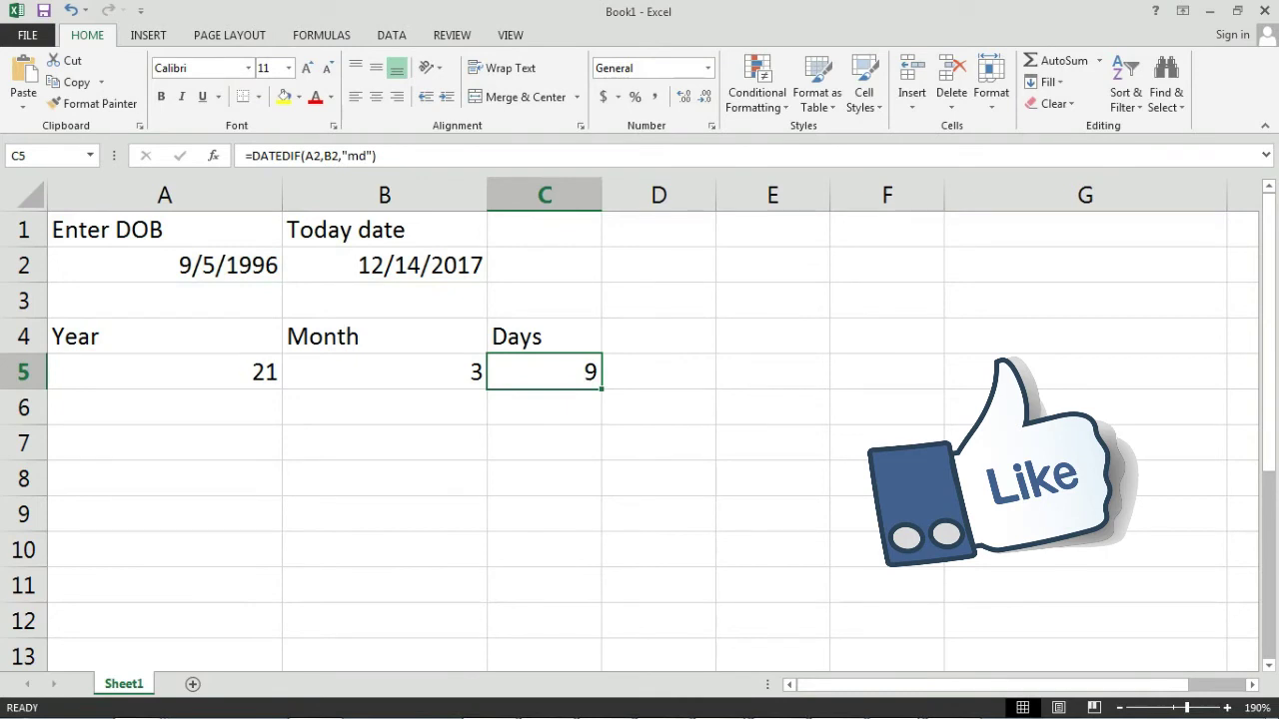
{"action": "left_click", "coordinate": [384, 371]}
{"action": "left_click", "coordinate": [164, 372]}
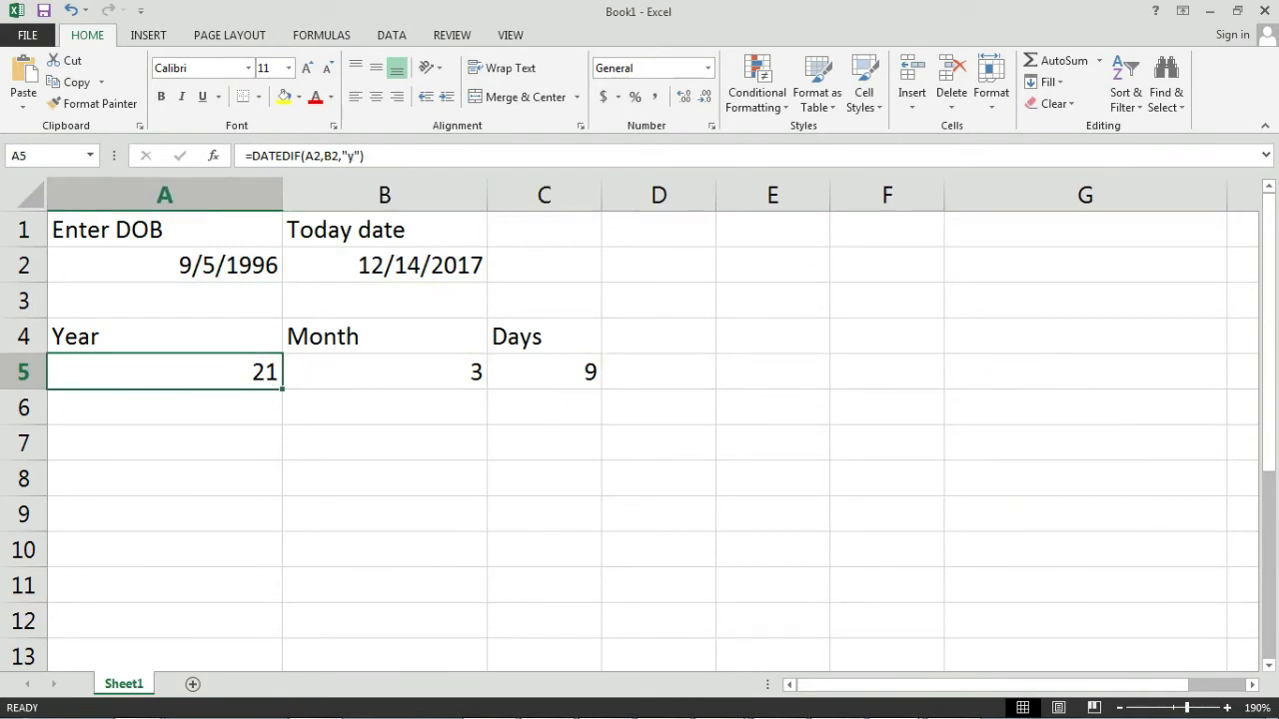
{"action": "left_click", "coordinate": [384, 372]}
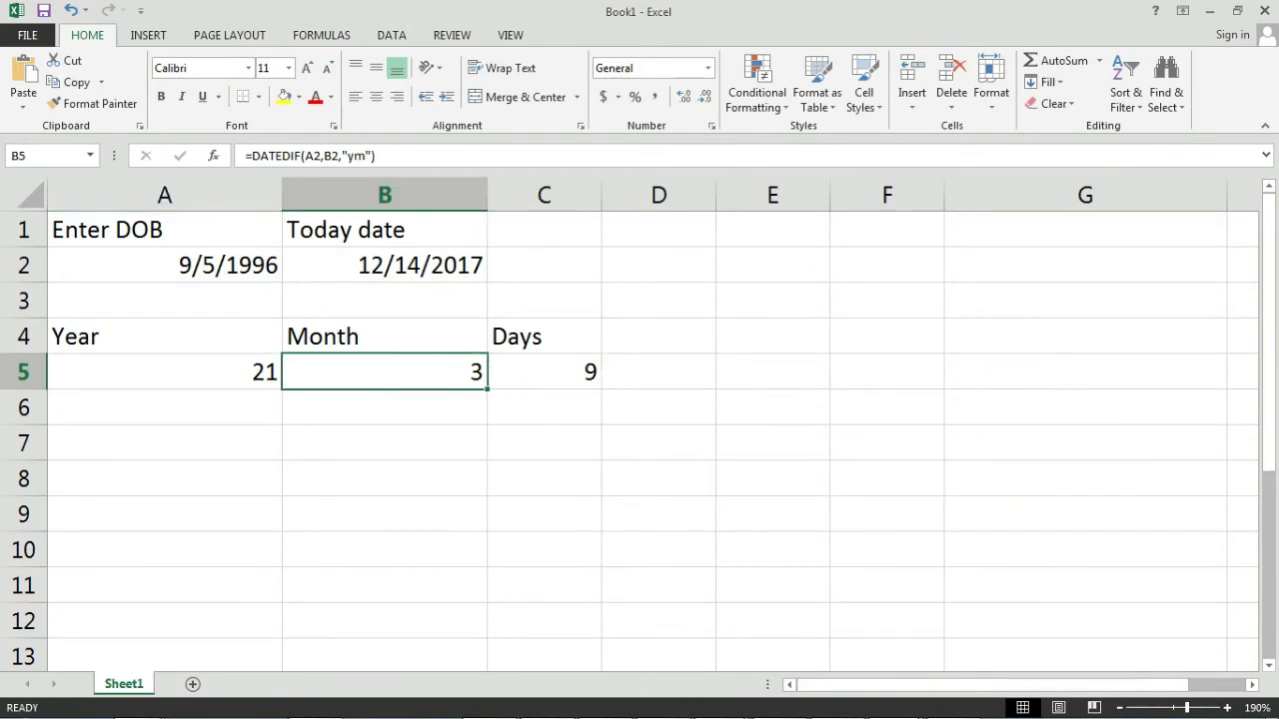
{"action": "left_click", "coordinate": [544, 371]}
{"action": "key", "text": "Left"}
{"action": "key", "text": "Left"}
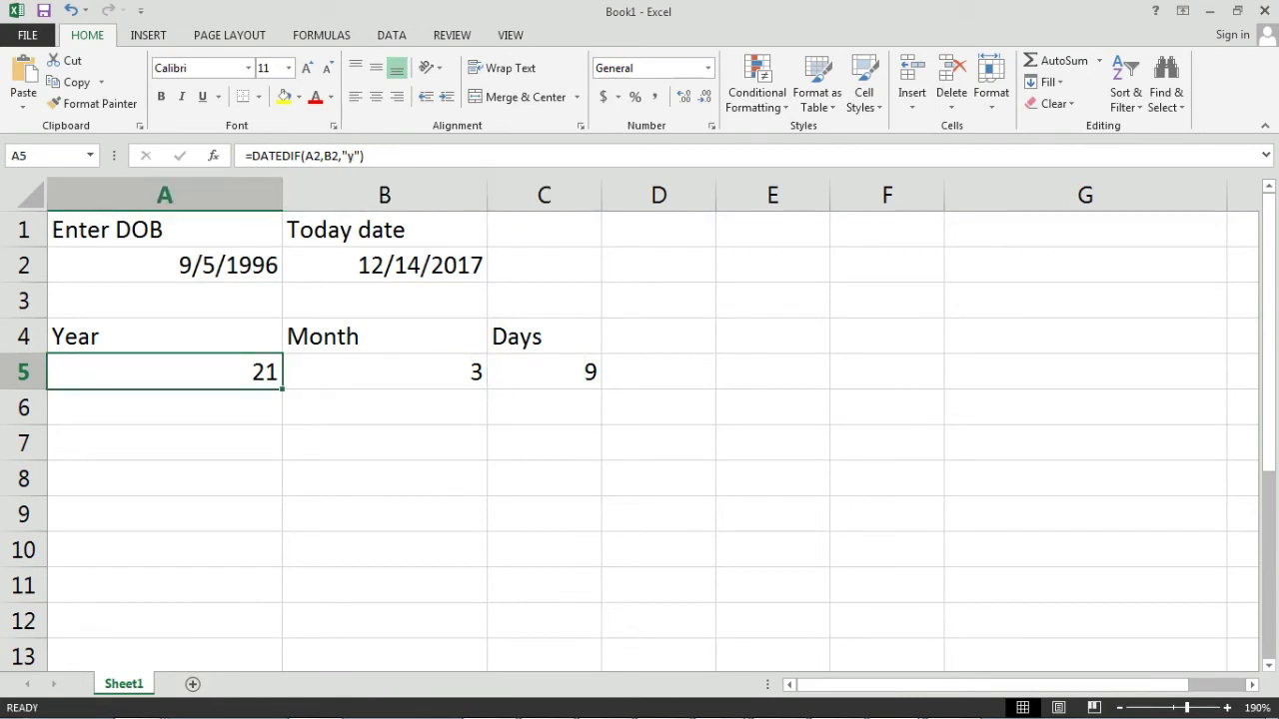
{"action": "key", "text": "Up"}
{"action": "key", "text": "Up"}
{"action": "key", "text": "Up"}
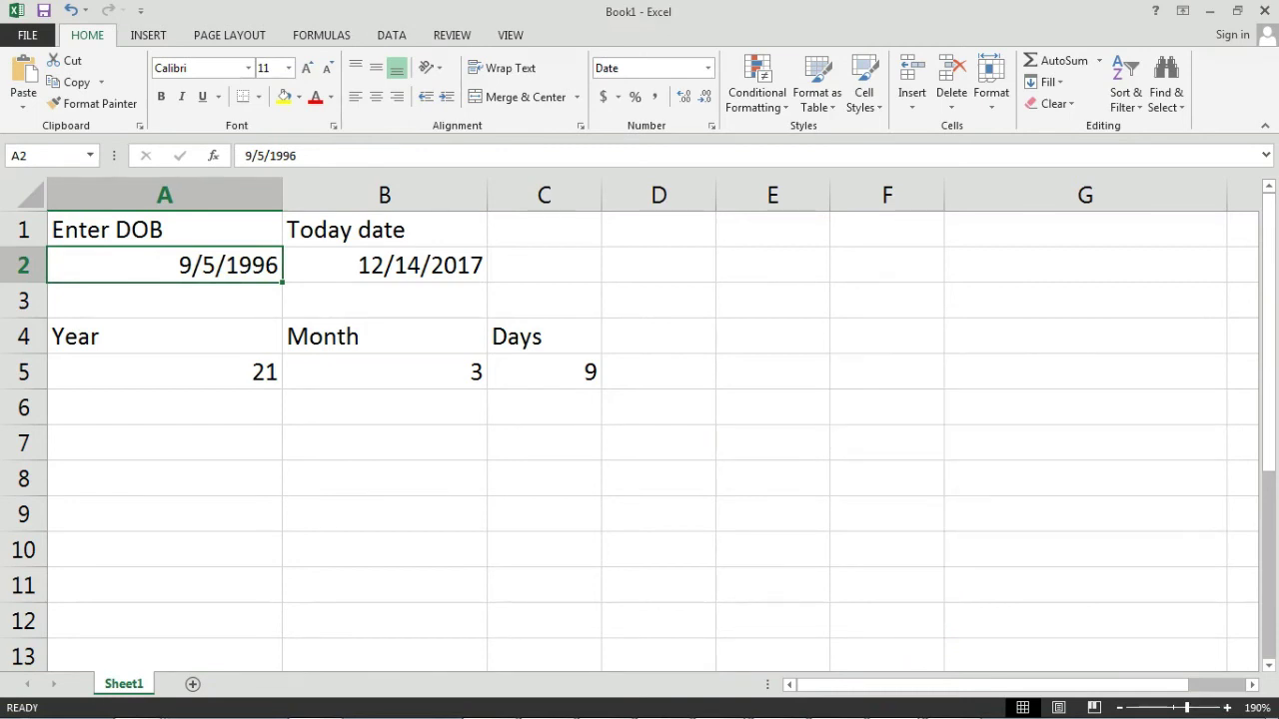
Replace the TODAY formula in B2 with 09/01/2017, giving 20 years, 11 months, 27 days.
{"action": "left_click", "coordinate": [385, 265]}
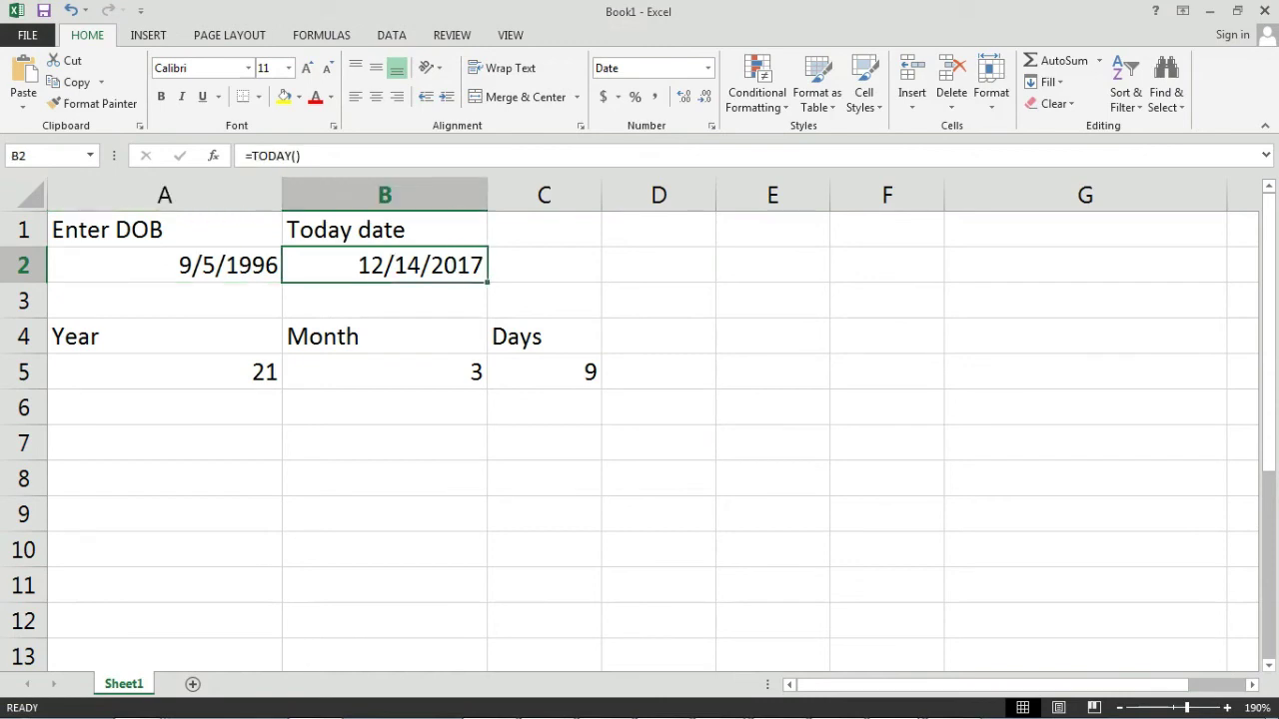
{"action": "type", "text": "0"}
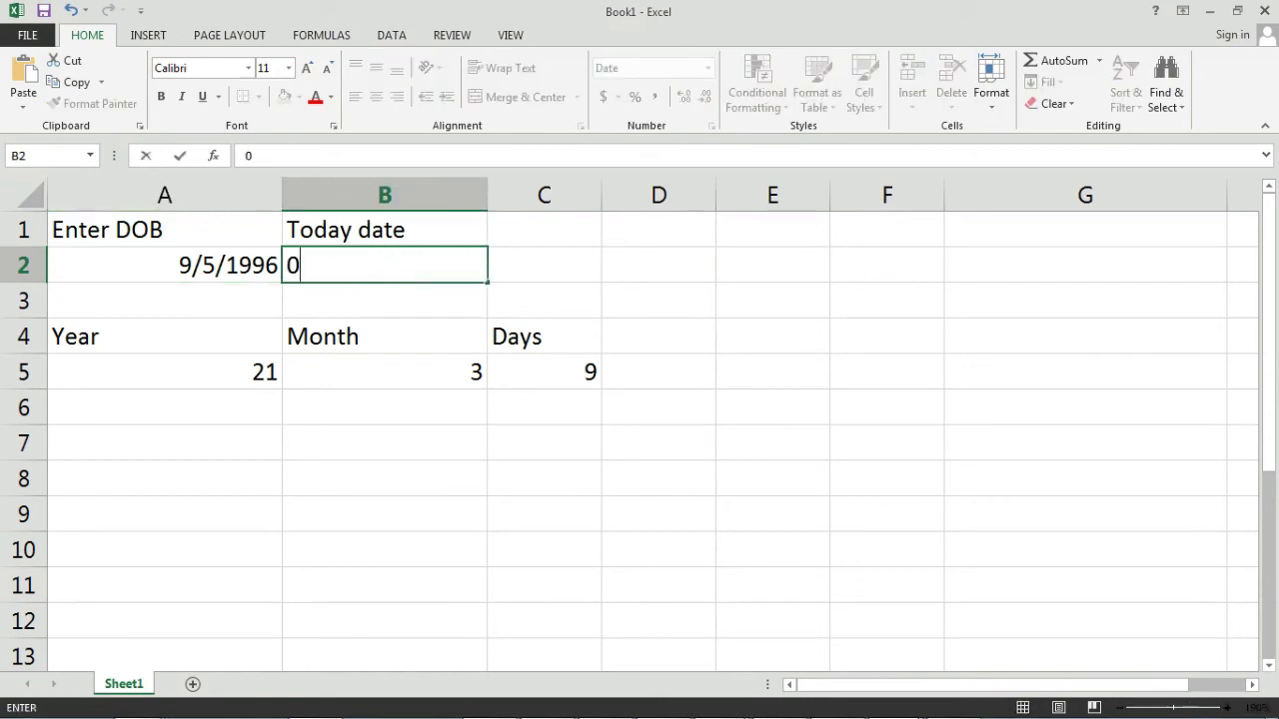
{"action": "type", "text": "9/"}
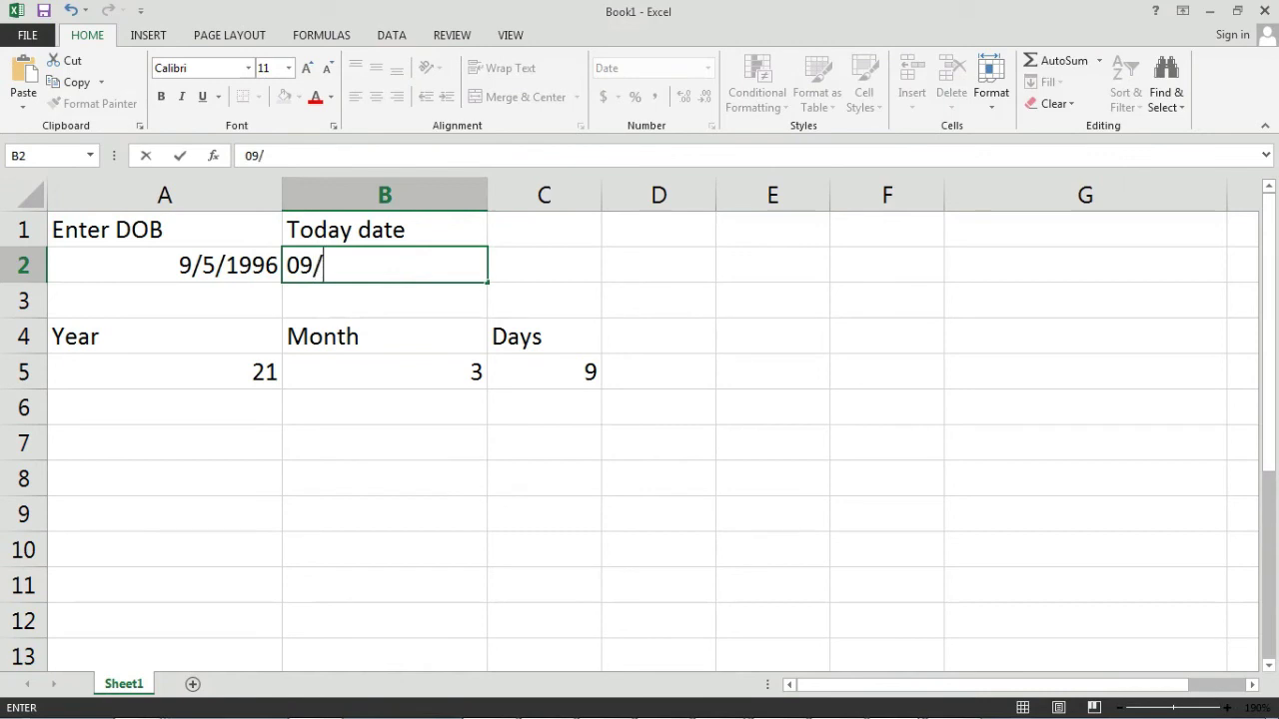
{"action": "type", "text": "01/20"}
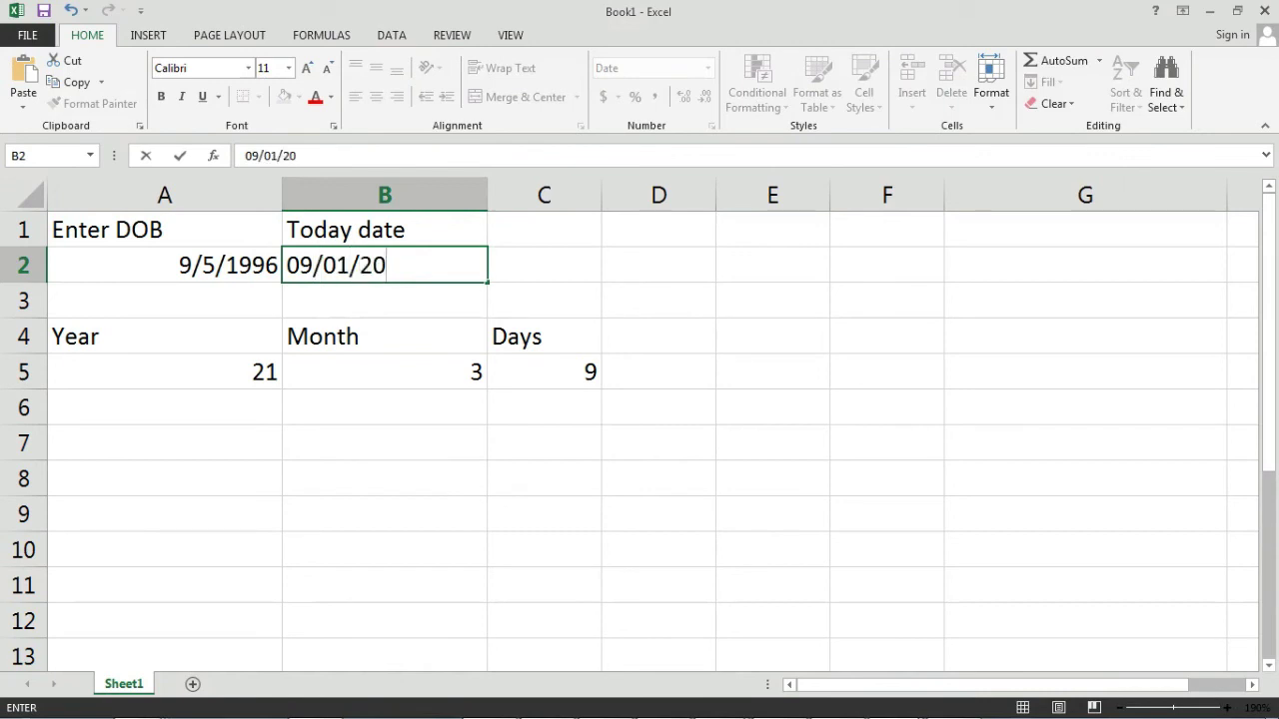
{"action": "type", "text": "17"}
{"action": "key", "text": "Return"}
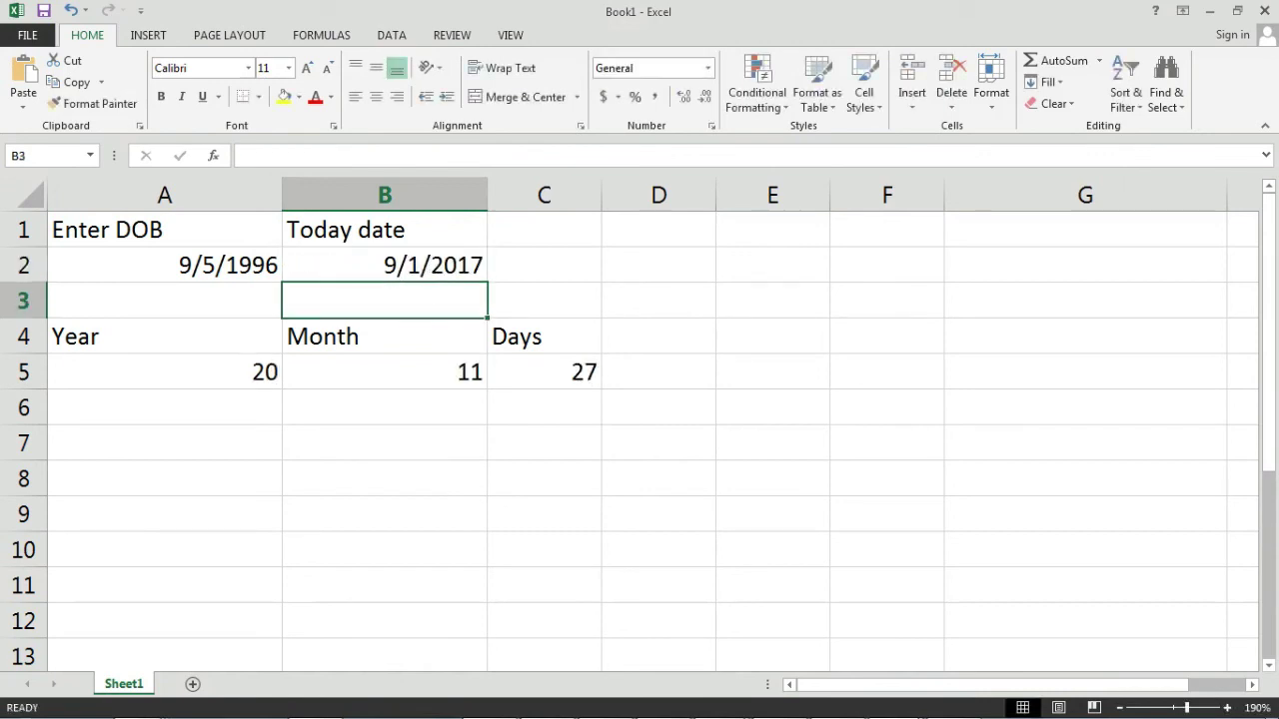
{"action": "left_click", "coordinate": [165, 264]}
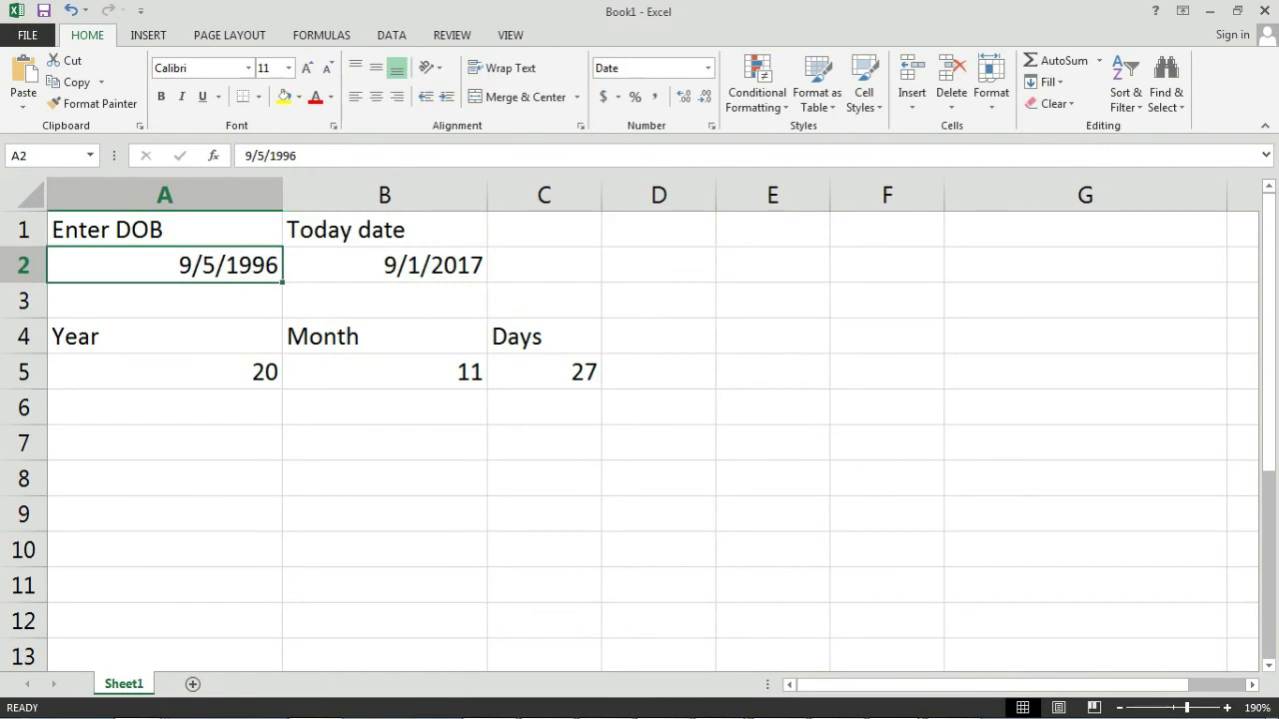
{"action": "left_click", "coordinate": [385, 264]}
{"action": "left_click", "coordinate": [384, 371]}
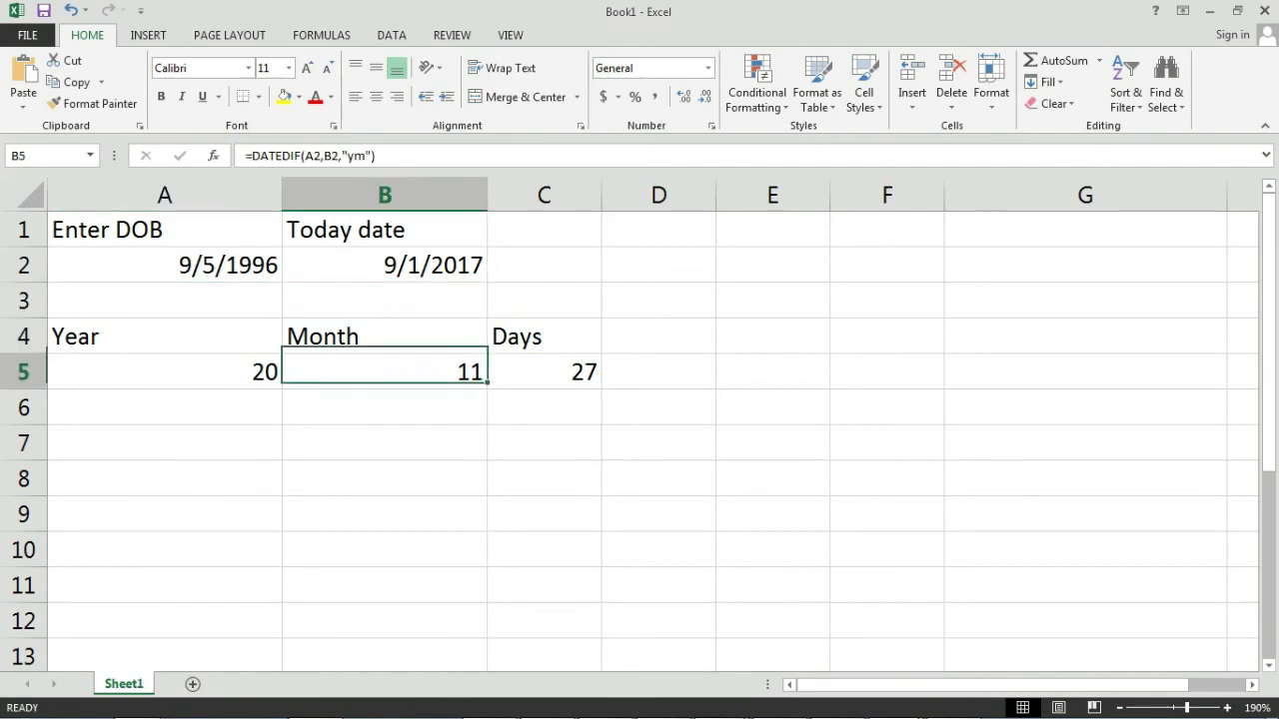
{"action": "left_click", "coordinate": [165, 372]}
{"action": "left_click", "coordinate": [385, 371]}
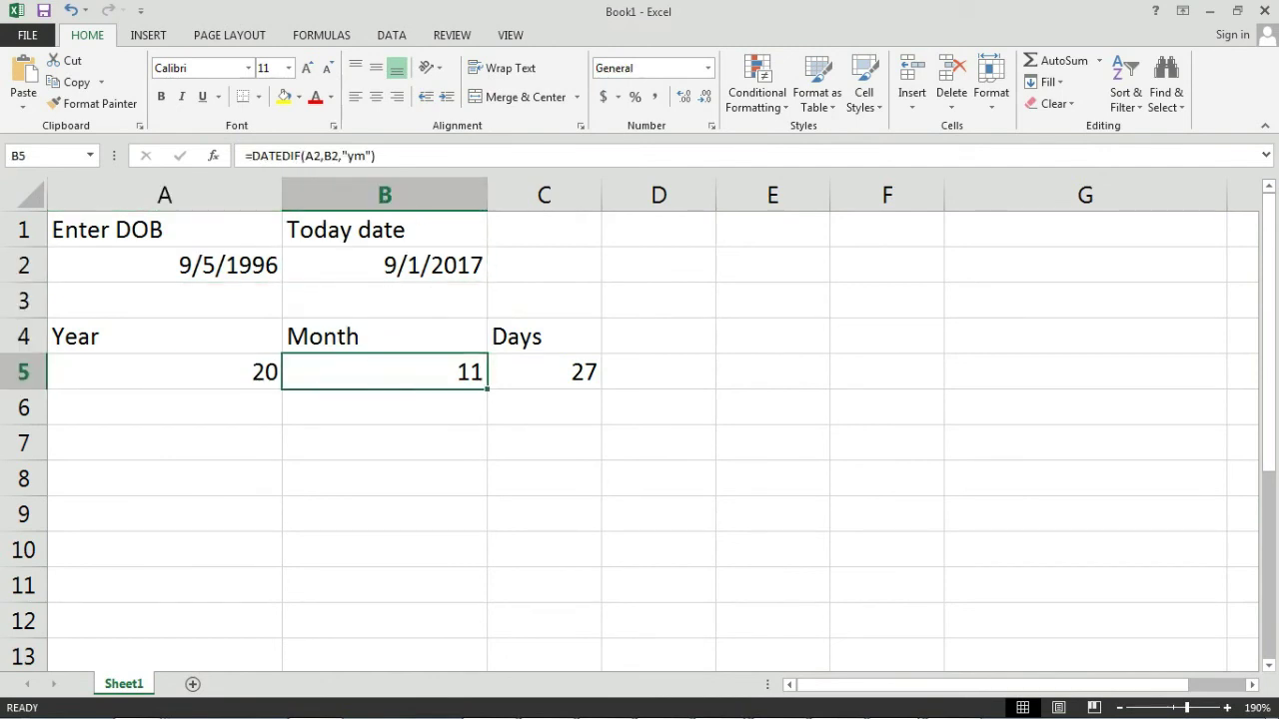
{"action": "left_click", "coordinate": [165, 372]}
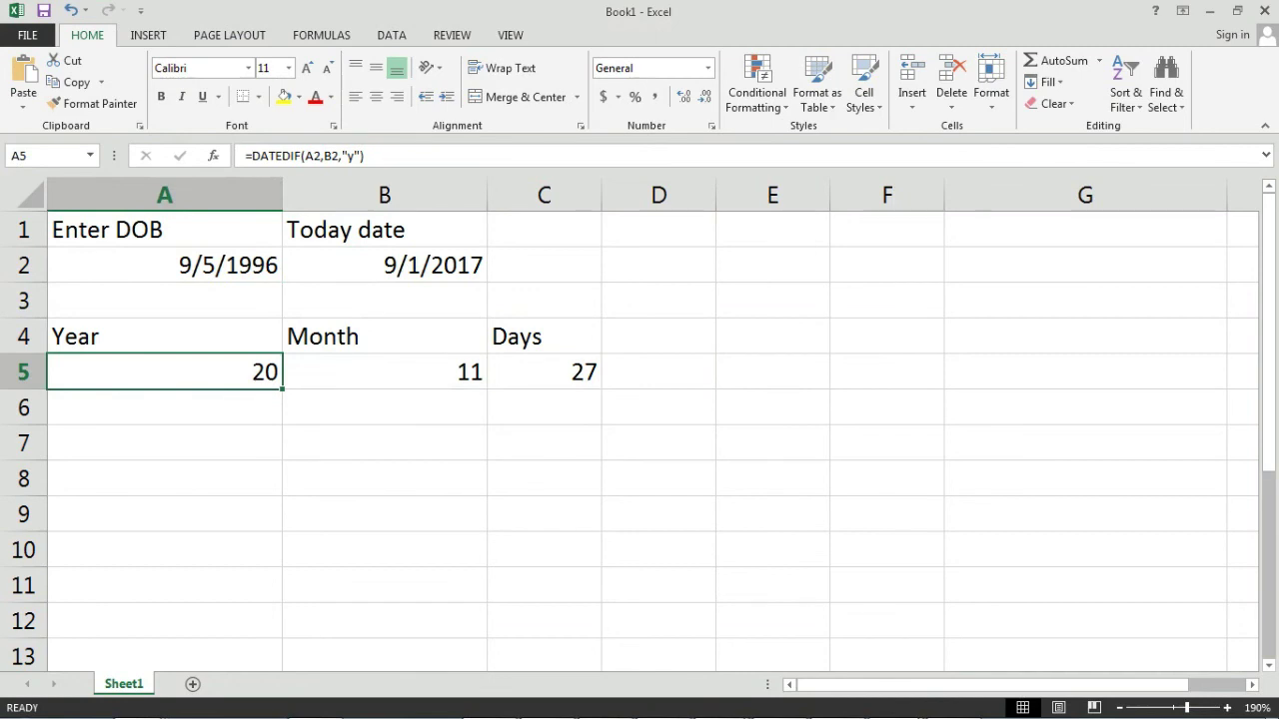